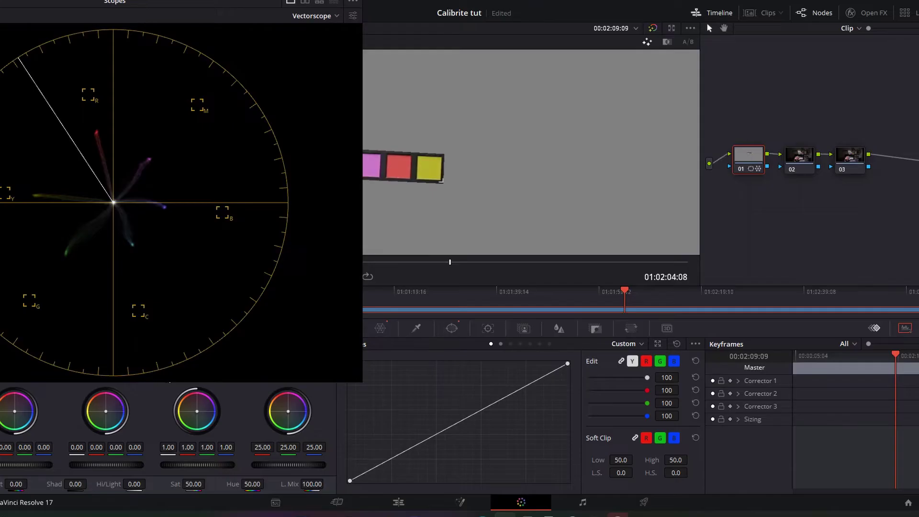
- On the Hue Vs Hue curve, sample the green patch and add a bracketing control point on each side of its range
left_click(501, 343)
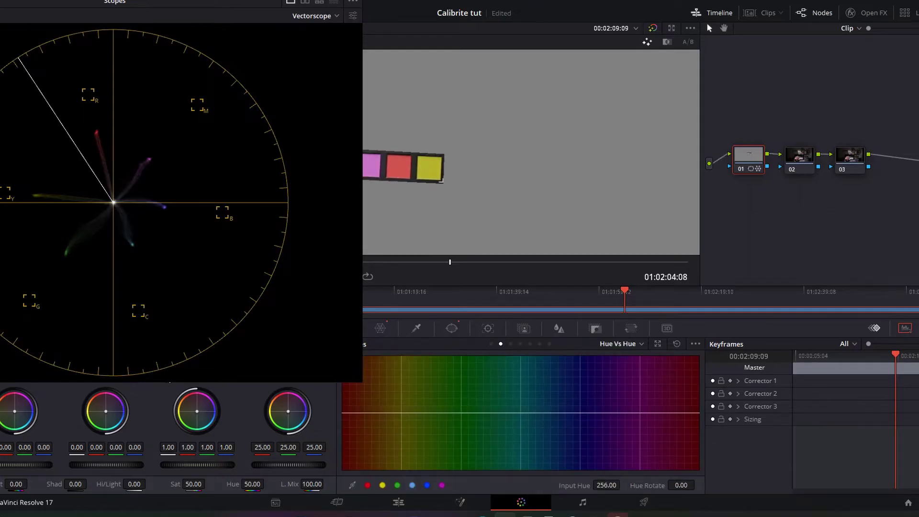
left_click_drag(106, 2, 763, 1)
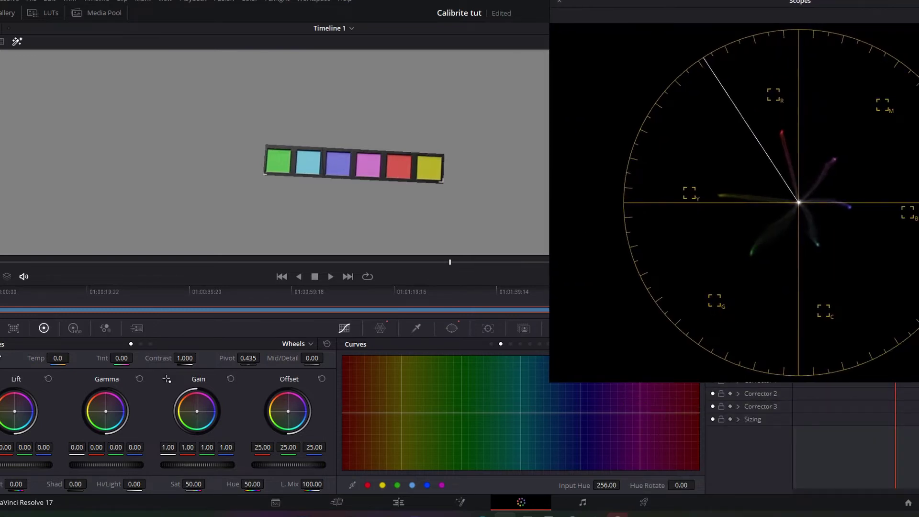
left_click(279, 162)
left_click_drag(463, 412, 461, 413)
left_click(438, 412)
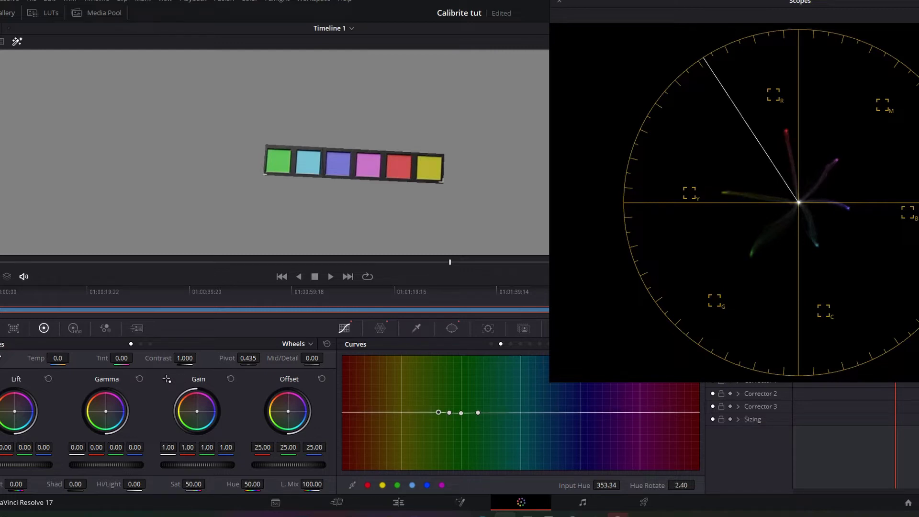
left_click(489, 412)
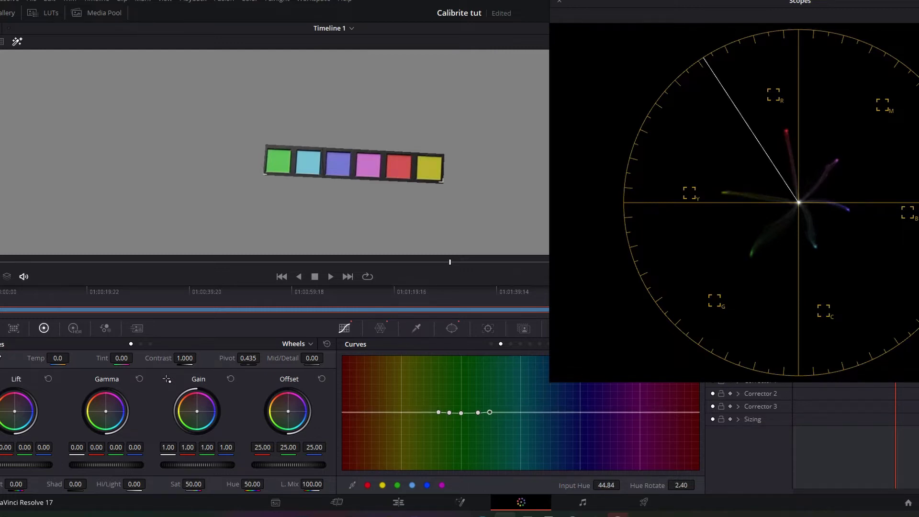
- Shift the green control points on the Hue Vs Hue curve, setting the centre point to input hue 18.06 and hue rotate -4.00
left_click_drag(766, 2, 266, 2)
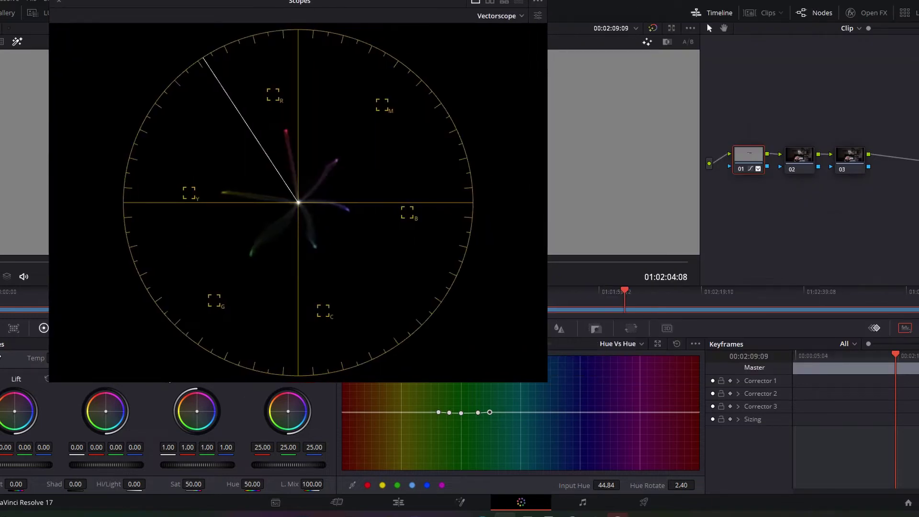
left_click_drag(461, 412, 460, 414)
mouse_move(460, 414)
left_mouse_down()
mouse_move(452, 417)
mouse_move(478, 407)
mouse_move(463, 414)
left_mouse_up()
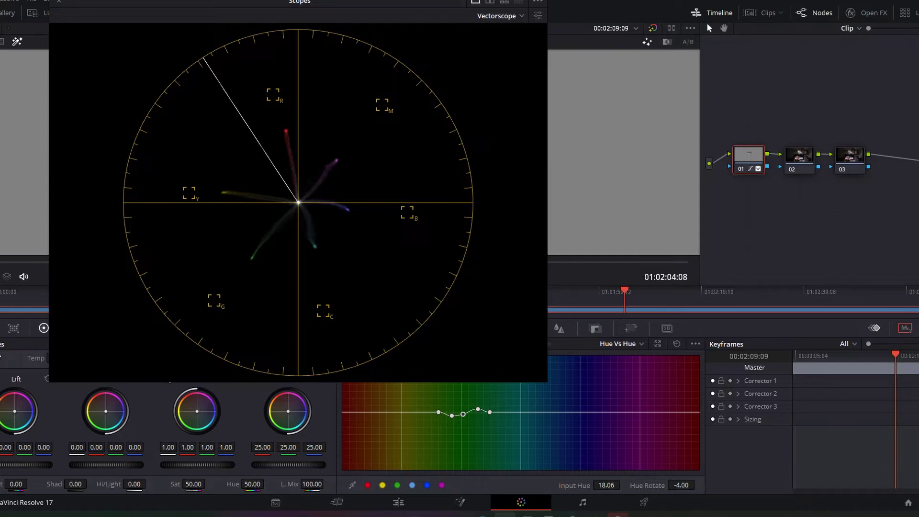
- Sample the cyan patch on the Hue Vs Hue curve and bracket it with control points, levelling the blue-side one at hue rotate 2.40
left_click_drag(300, 1, 766, 30)
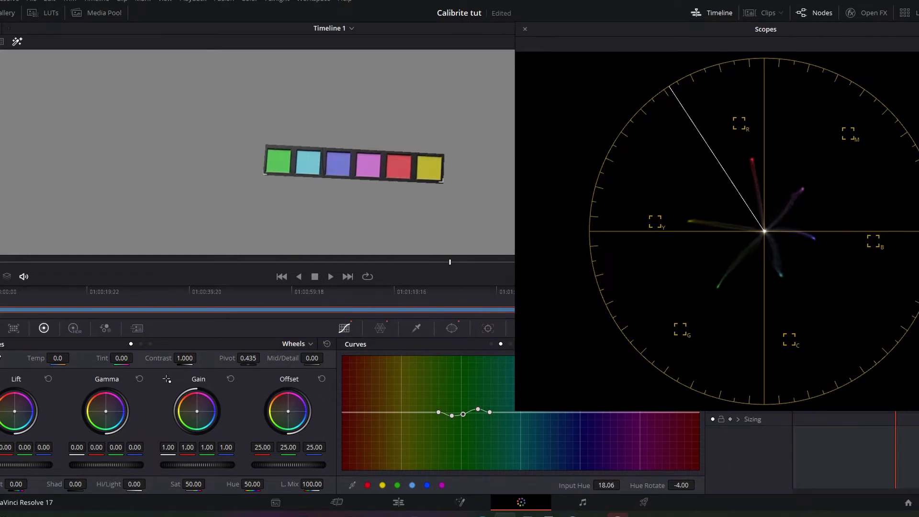
left_click(532, 411)
left_click_drag(766, 29, 169, 2)
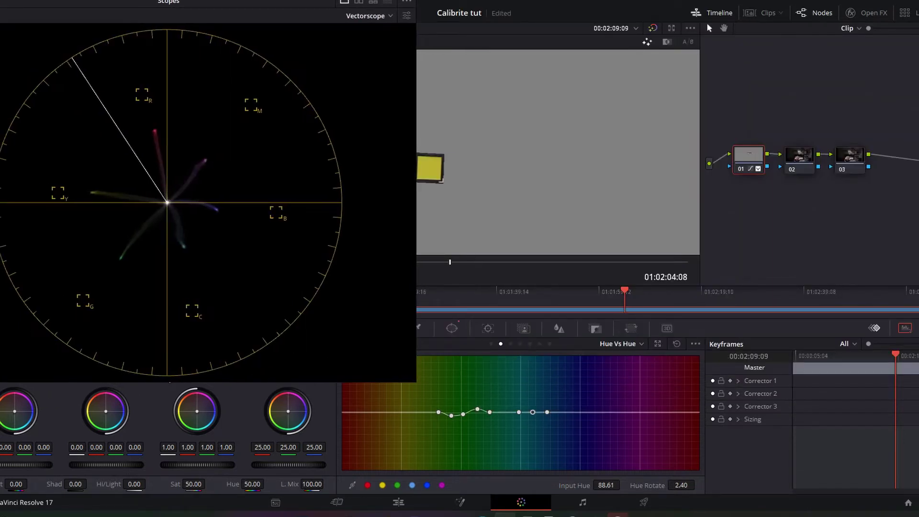
left_click(512, 412)
left_click(556, 411)
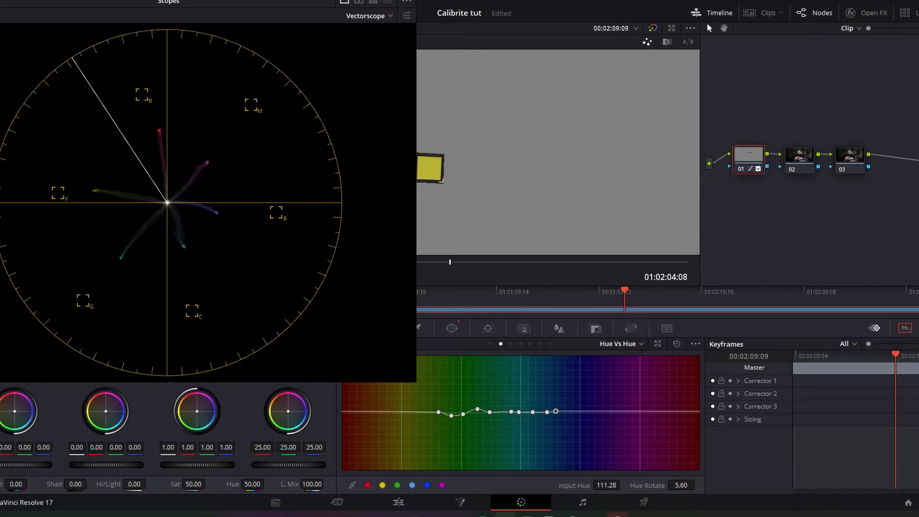
left_click_drag(556, 411, 557, 412)
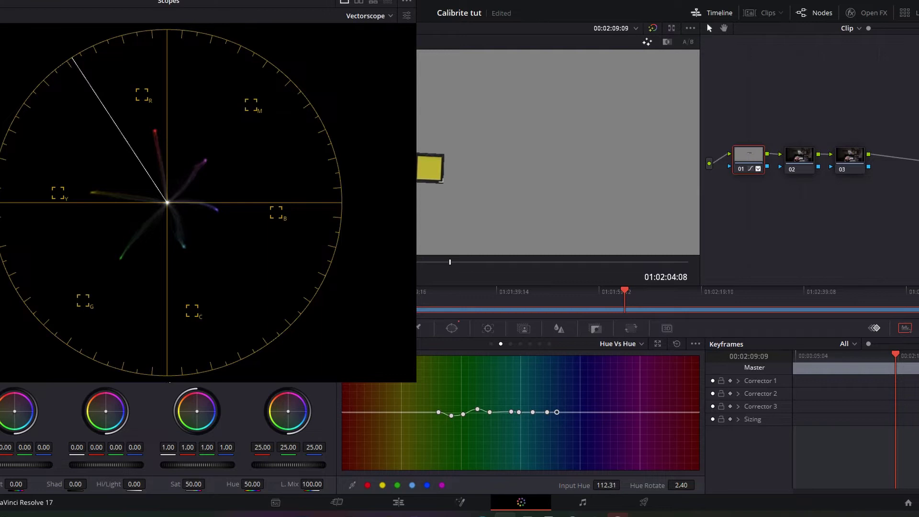
- Shift the cyan points on the Hue Vs Hue curve and move the Color Warper's cyan mesh point to hue 0.47, saturation 0.79
mouse_move(533, 412)
left_mouse_down()
mouse_move(521, 412)
mouse_move(524, 433)
mouse_move(540, 409)
left_mouse_up()
left_click(544, 411)
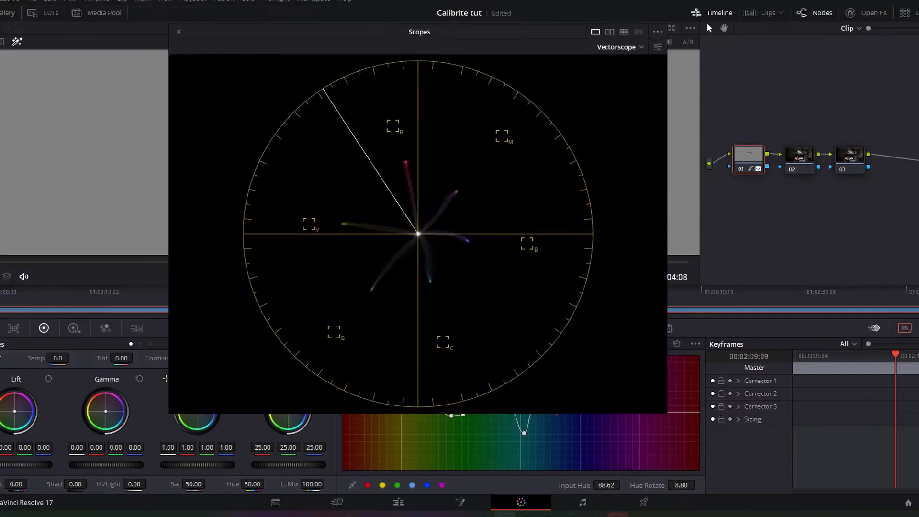
left_click_drag(420, 32, 697, 22)
left_click(380, 327)
left_click_drag(473, 445, 481, 440)
- Readjust the cyan points on the Hue Vs Hue curve and move the Color Warper's inner cyan point to hue 0.58, saturation 0.50
left_click(344, 328)
mouse_move(524, 412)
left_mouse_down()
mouse_move(525, 433)
mouse_move(515, 417)
left_mouse_up()
left_click_drag(542, 411, 541, 408)
left_click(380, 328)
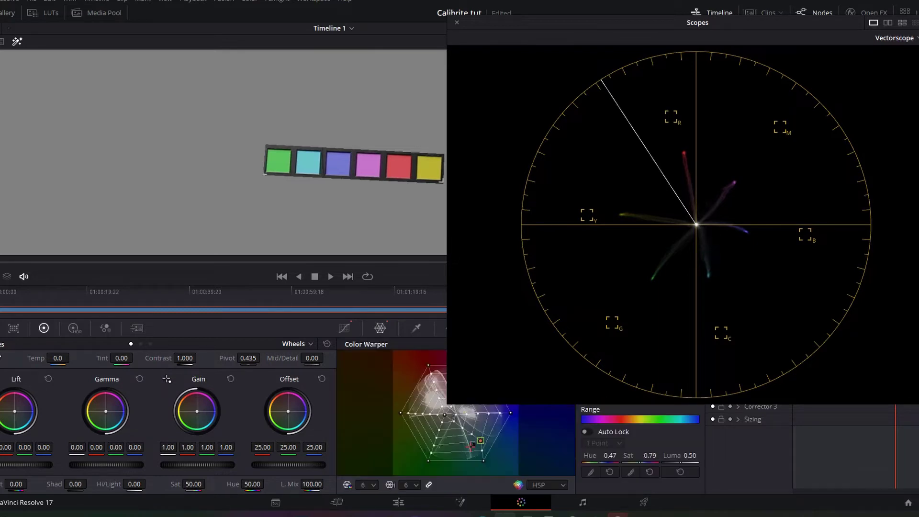
mouse_move(464, 432)
left_mouse_down()
mouse_move(488, 449)
mouse_move(475, 429)
left_mouse_up()
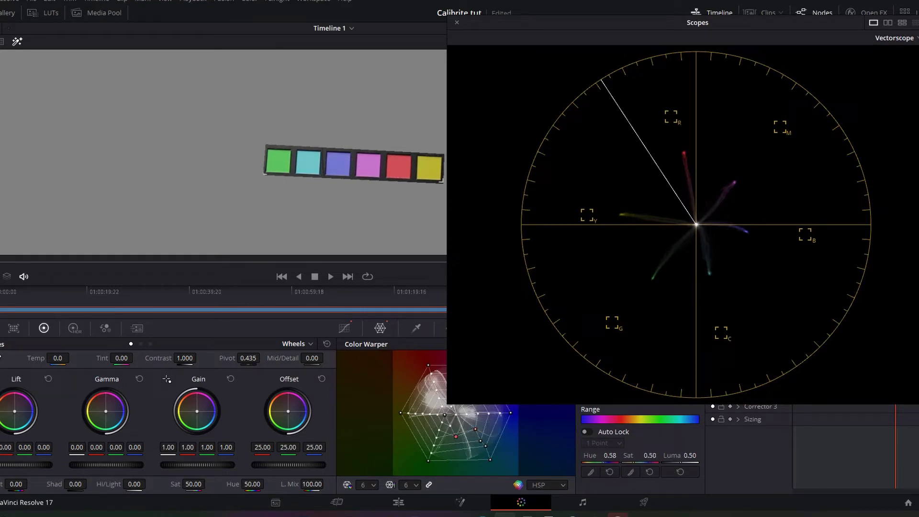
- Sample the blue patch on the Hue Vs Hue curve, shift its control points and add a bracketing point on the magenta side
left_click(344, 327)
left_click_drag(698, 22, 219, 76)
left_click(338, 164)
left_click_drag(570, 413, 534, 407)
left_click(606, 414)
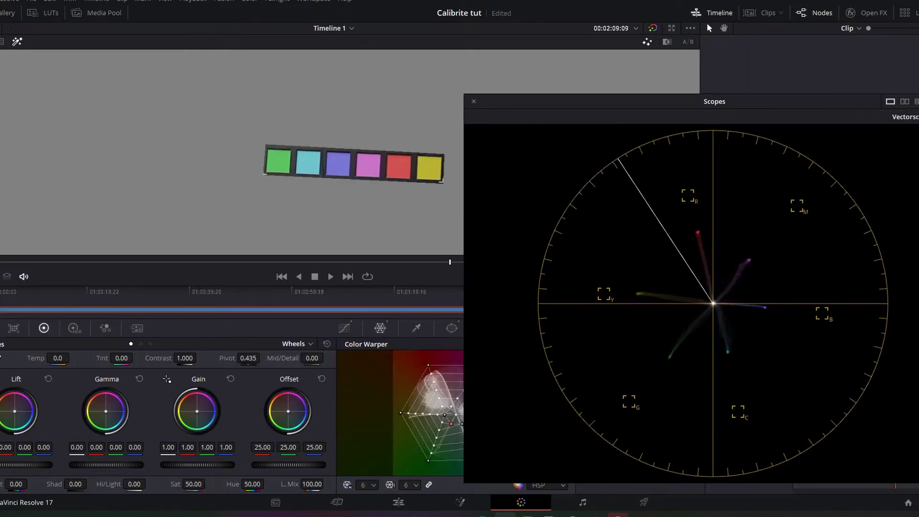
- Bracket the sampled magenta range on the Hue Vs Hue curve and set its blue-side point to input hue 178.74, hue rotate -13.60
left_click_drag(714, 101, 843, 97)
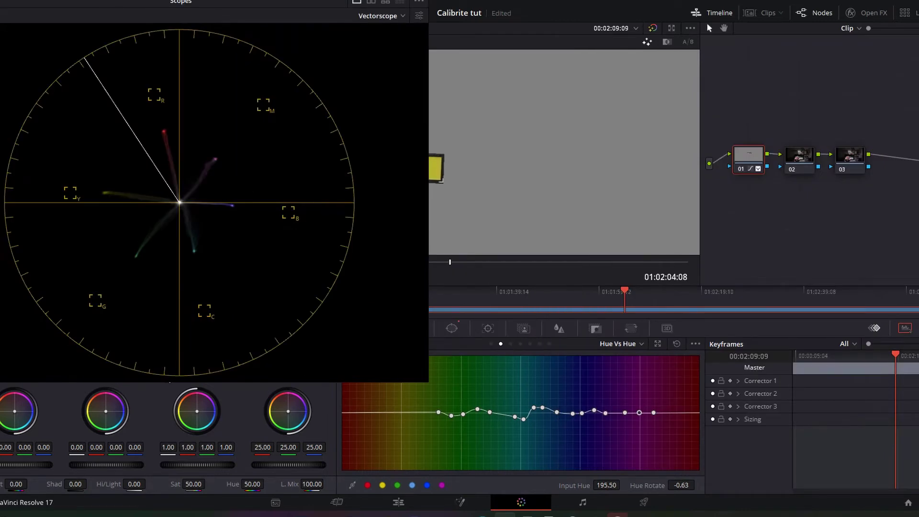
left_click(616, 413)
left_click_drag(624, 412, 623, 417)
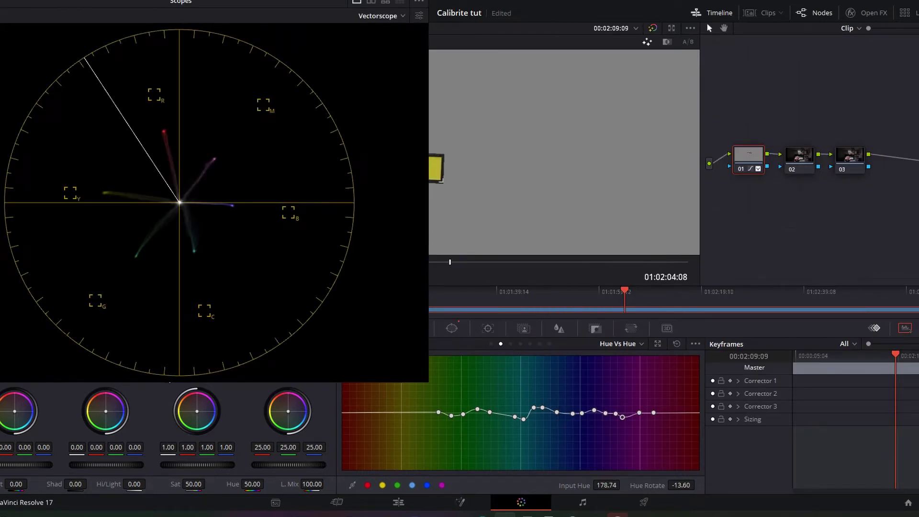
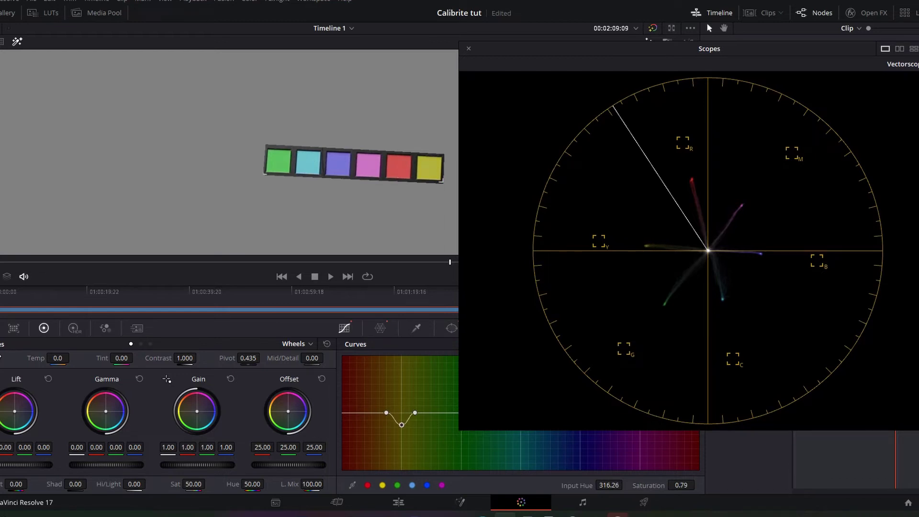
- Bracket the red range on the Hue Vs Sat curve and lower the saturation of the red patch
left_click(349, 413)
left_click_drag(710, 49, 675, 1)
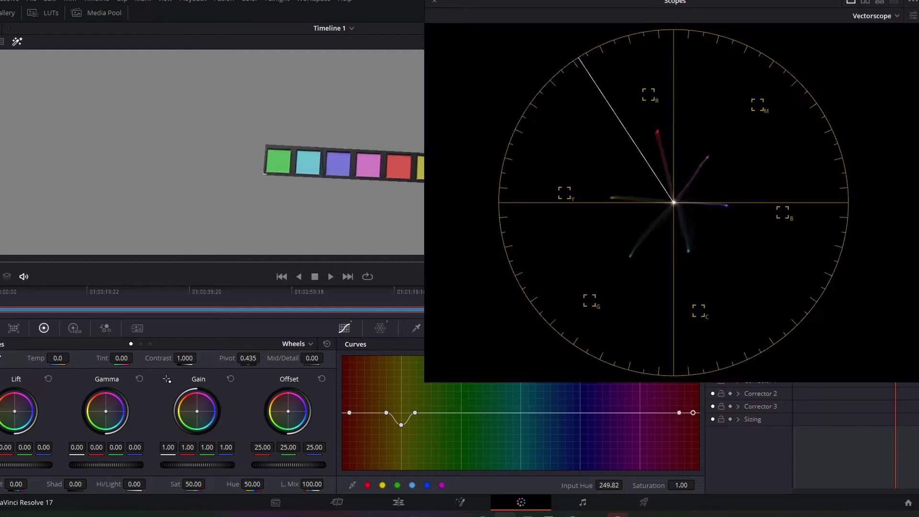
left_click_drag(693, 412, 699, 425)
- Sample the green patch on the Hue Vs Sat curve, lower its saturation to 0.76 and dock the floating scopes
left_click(279, 162)
left_click_drag(463, 413, 460, 426)
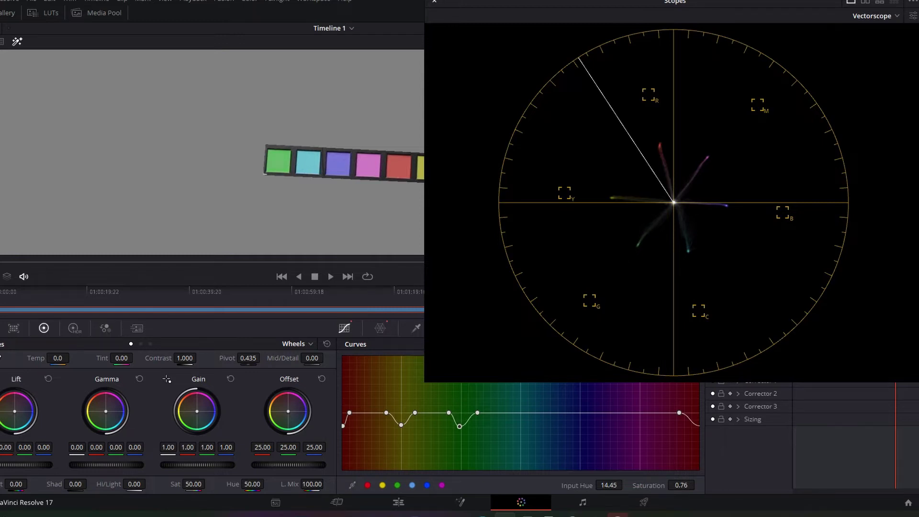
key("ctrl+shift+w")
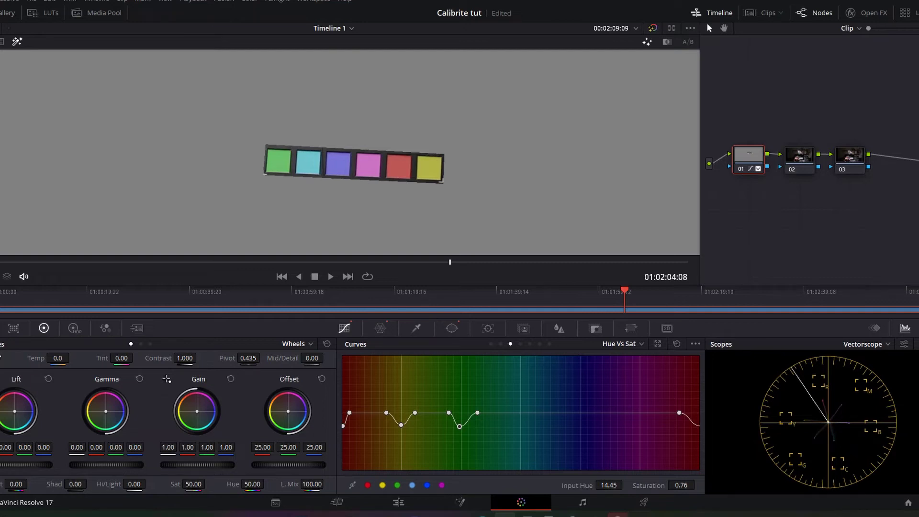
- Stretch the four corners of node 01's curve window outward from the colour patches so it encloses the entire video frame
key("shift+z")
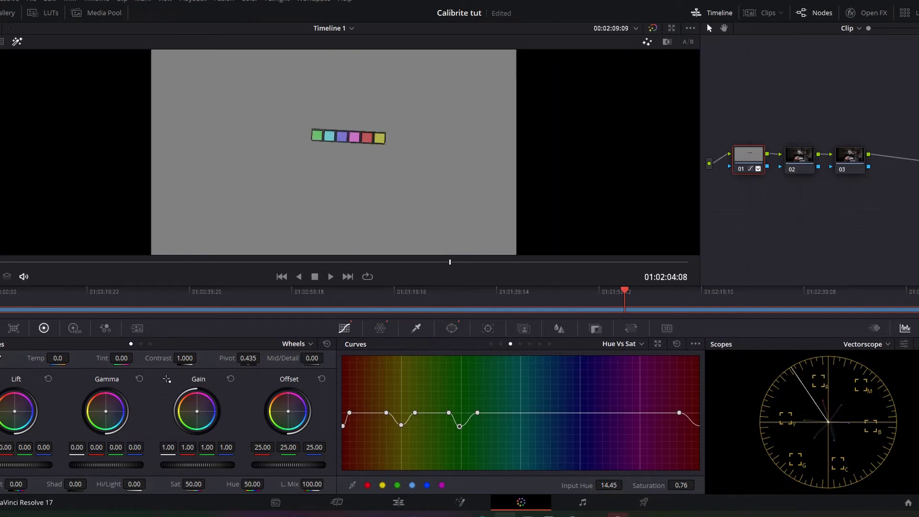
left_click(451, 328)
scroll(340, 144, "down", 5)
left_click_drag(321, 146, 199, 224)
left_click_drag(362, 148, 473, 226)
left_click_drag(363, 142, 443, 71)
left_click_drag(322, 139, 205, 68)
left_click_drag(199, 224, 208, 230)
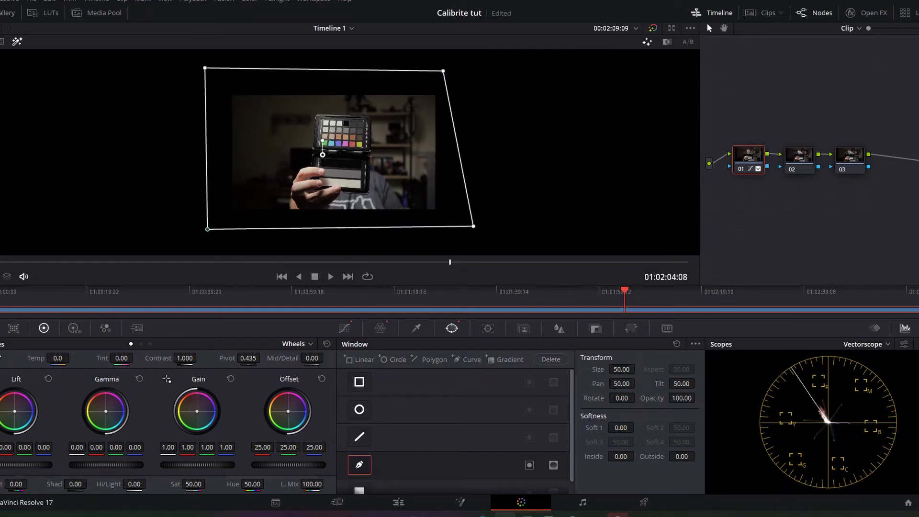
left_click_drag(205, 67, 213, 75)
left_click_drag(443, 70, 451, 79)
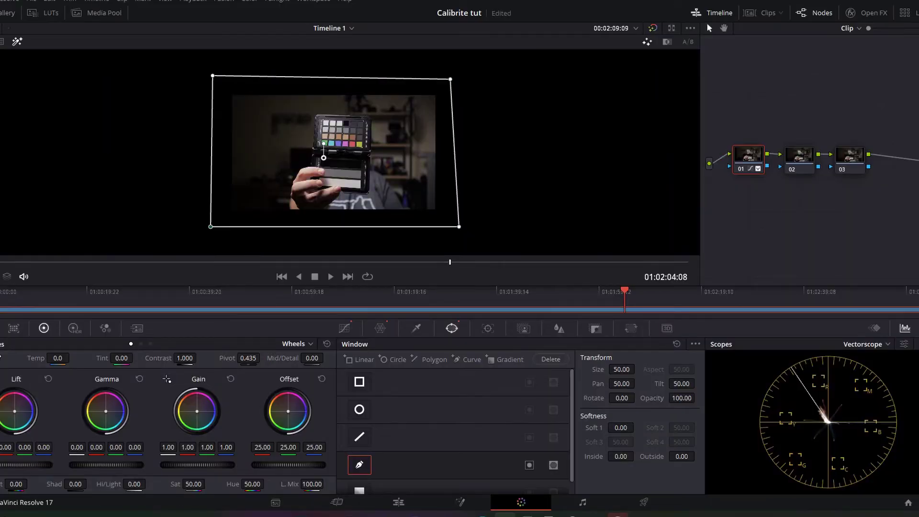
- Select node 02, play the clip to 01:02:09:22 where the greyscale bars are pointed at, and fit the frame to the viewer
left_click(800, 156)
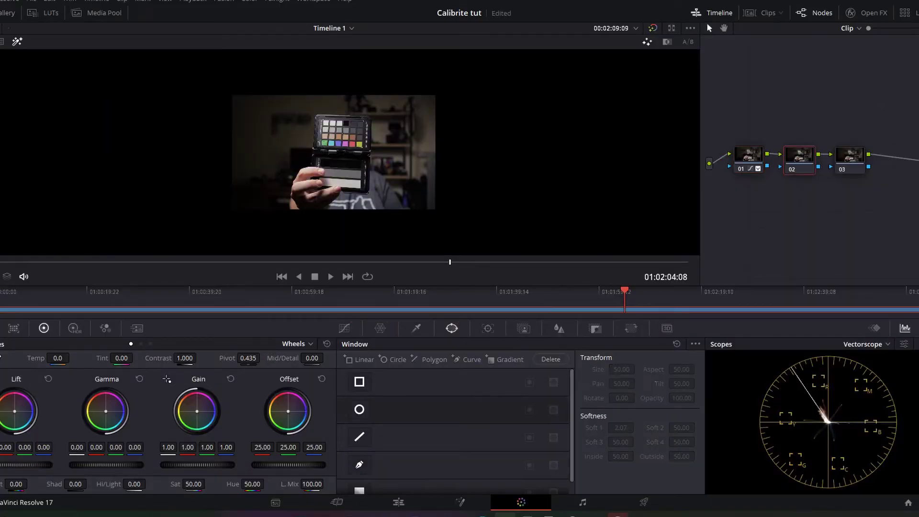
key("space")
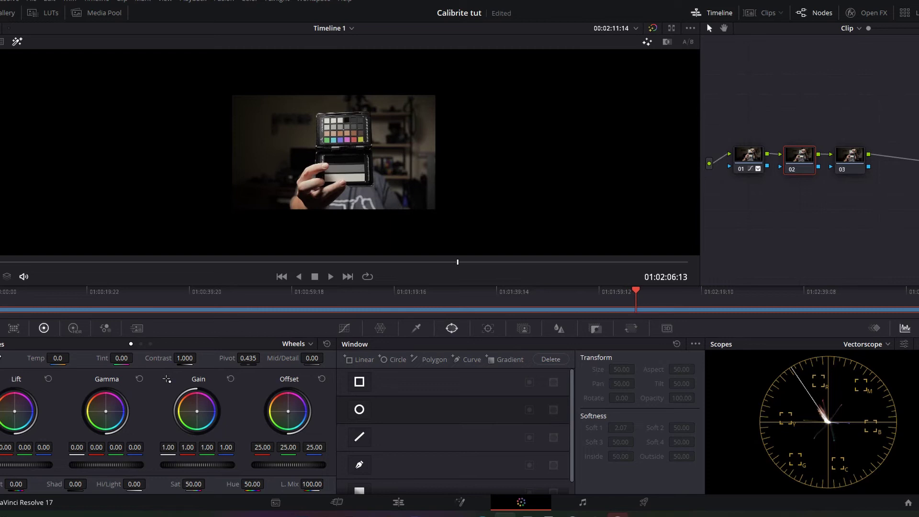
key("j")
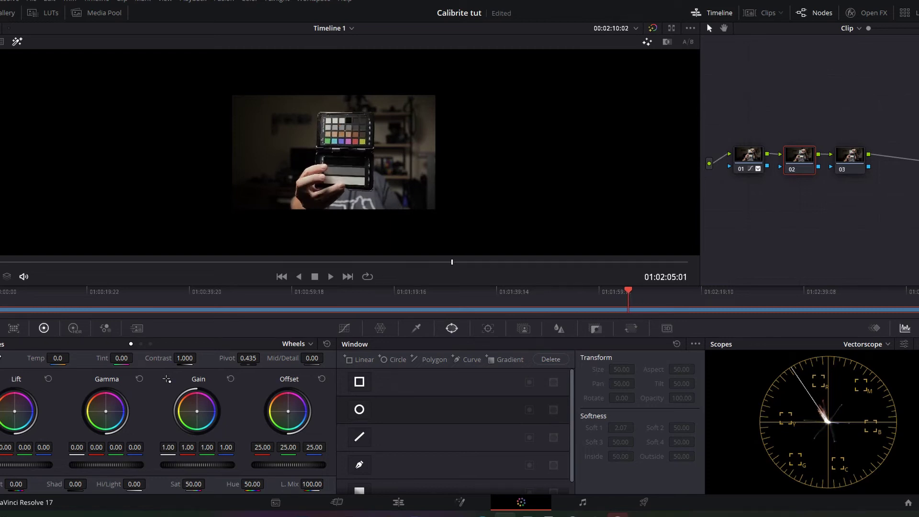
key("j")
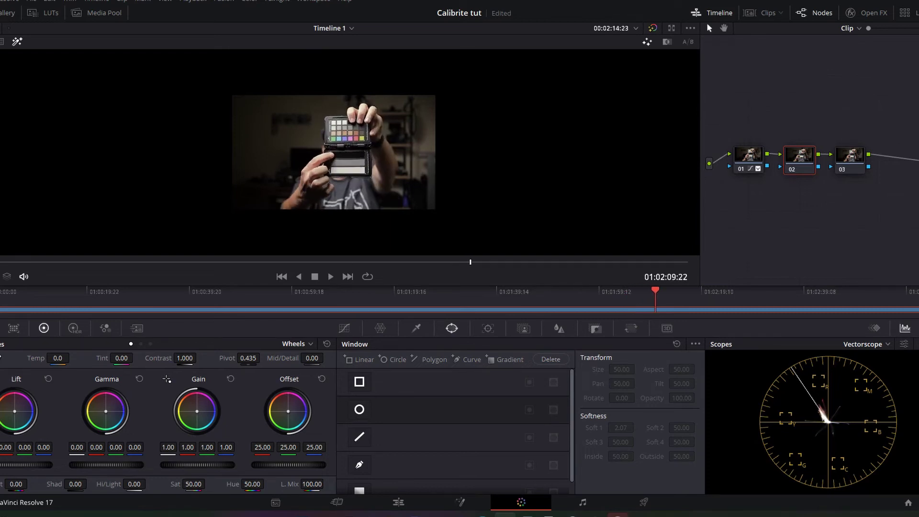
key("shift+z")
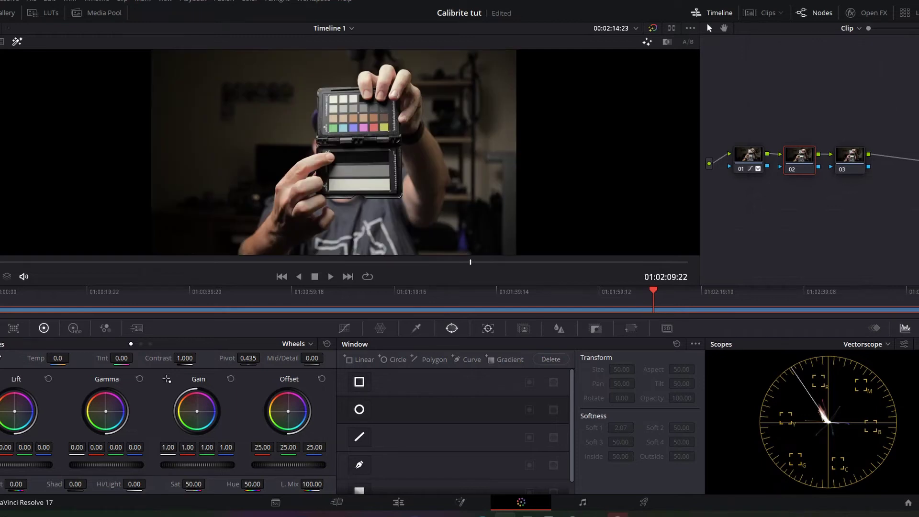
- Label node 01 as "color"
left_click(749, 156)
right_click(750, 158)
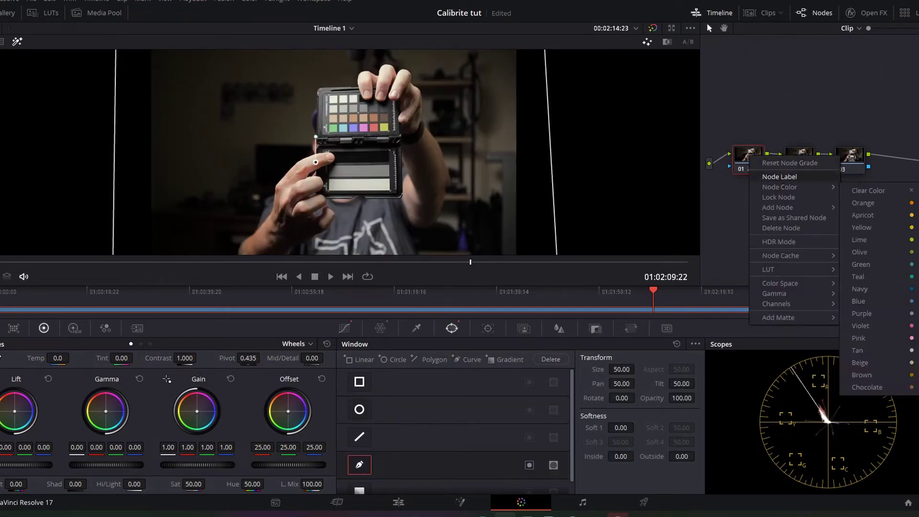
left_click(780, 176)
type("color")
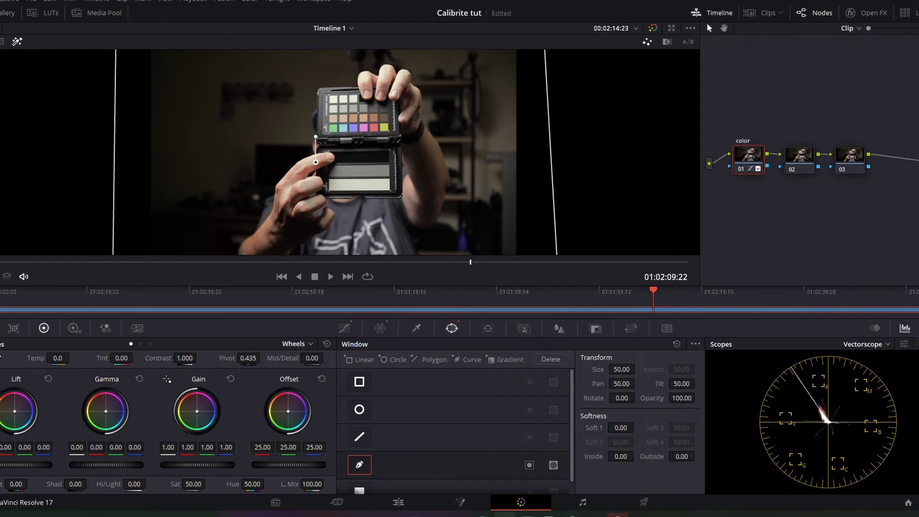
- Label node 02 as "white/blk/wp"
right_click(799, 156)
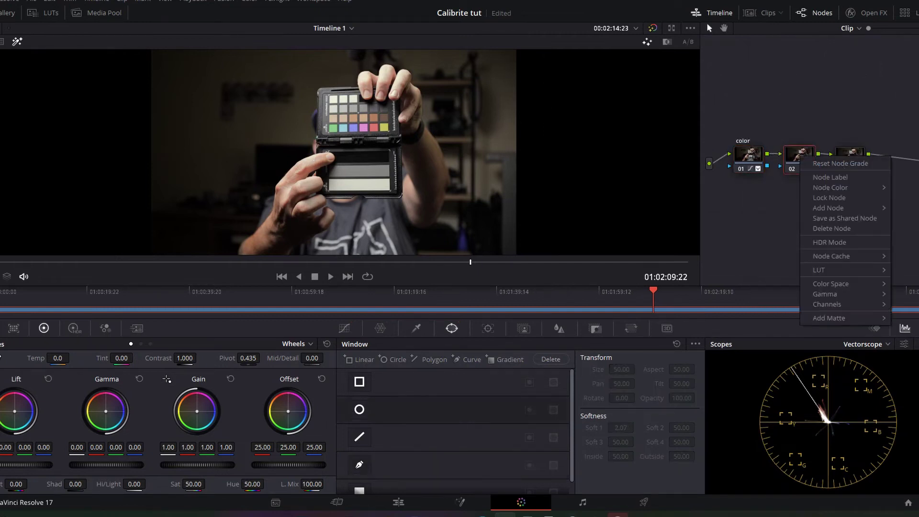
left_click(825, 177)
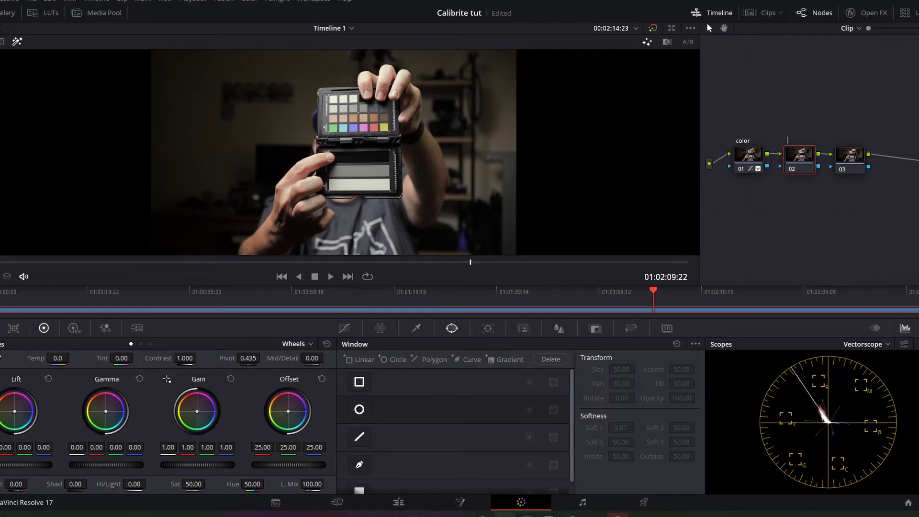
type("white/blk/wp")
key("Return")
- Draw a four-point curve window on the white/blk/wp node tightly around the black, grey and white bars of the chart
scroll(350, 152, "up", 5)
left_click_drag(350, 158, 339, 123)
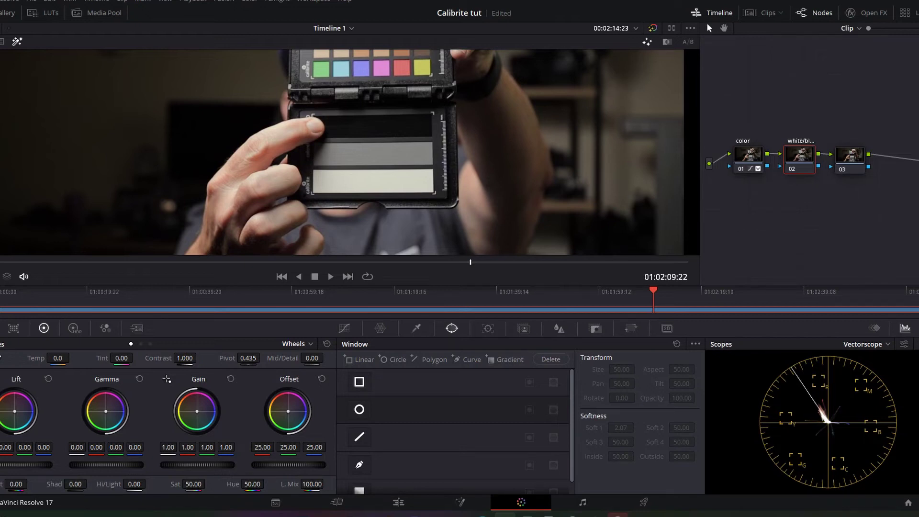
left_click(359, 465)
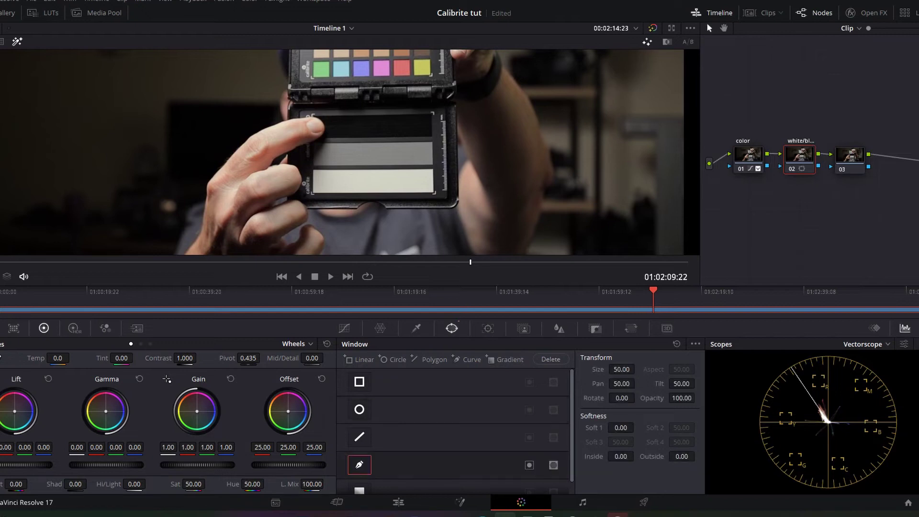
left_click(433, 193)
left_click(433, 112)
left_click(311, 113)
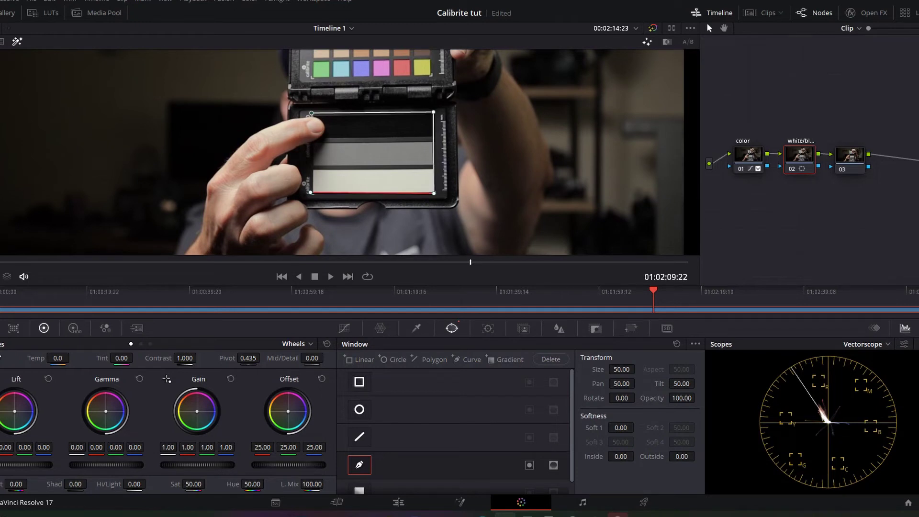
left_click(311, 192)
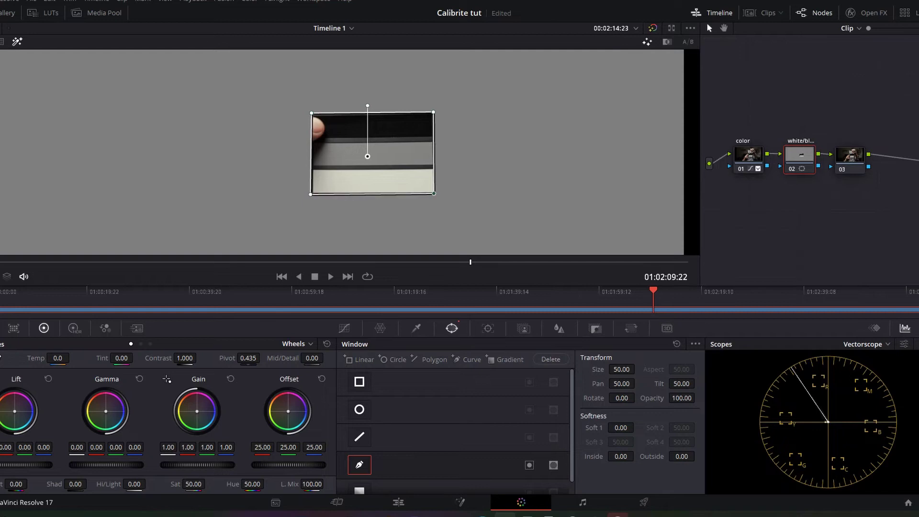
left_click_drag(433, 112, 434, 112)
left_click_drag(434, 194, 436, 195)
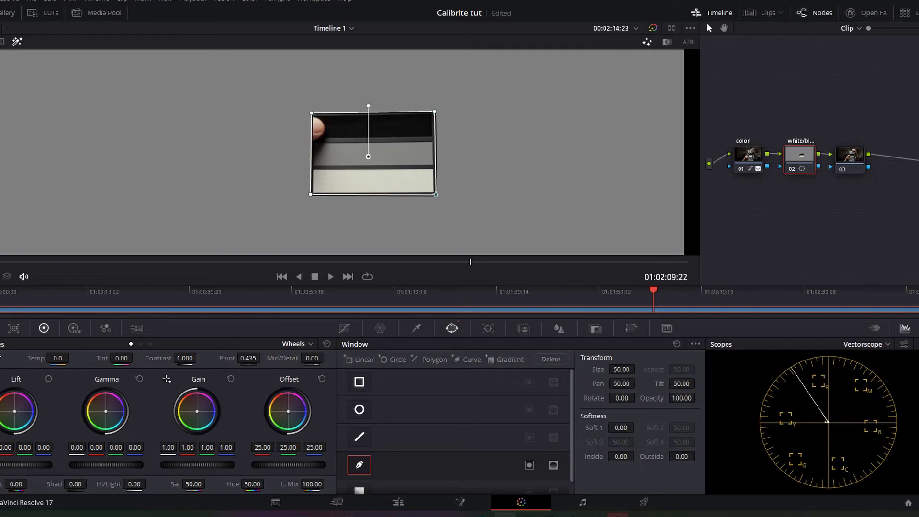
- Set the black point, white point and white balance by sampling the chart's black, white and grey bars respectively
key("shift+grave")
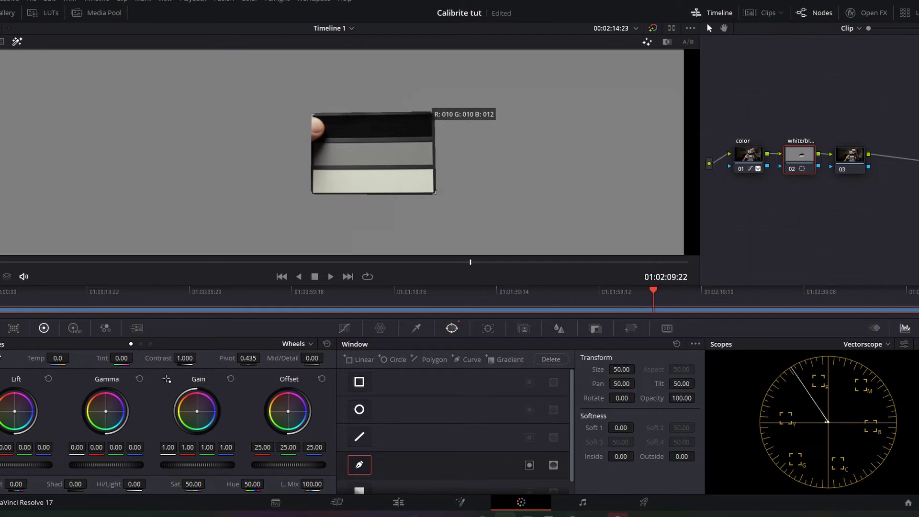
left_click(429, 114)
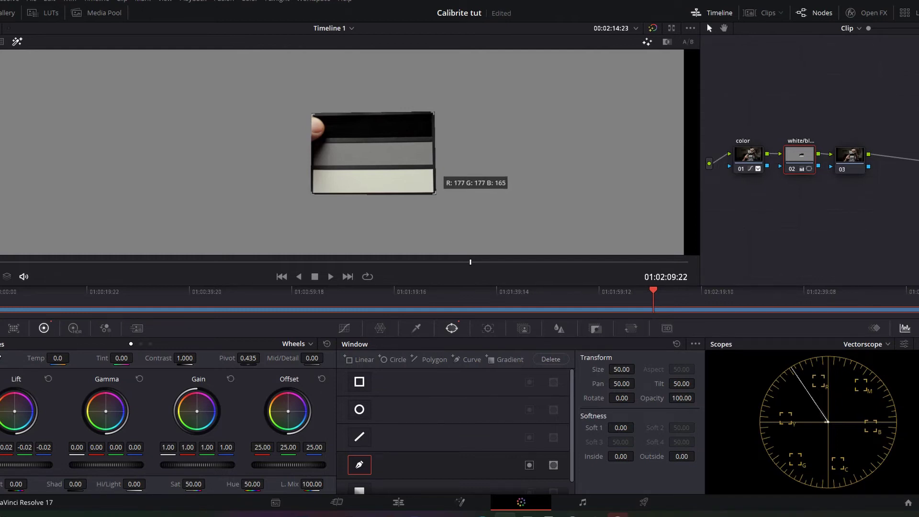
left_click(431, 186)
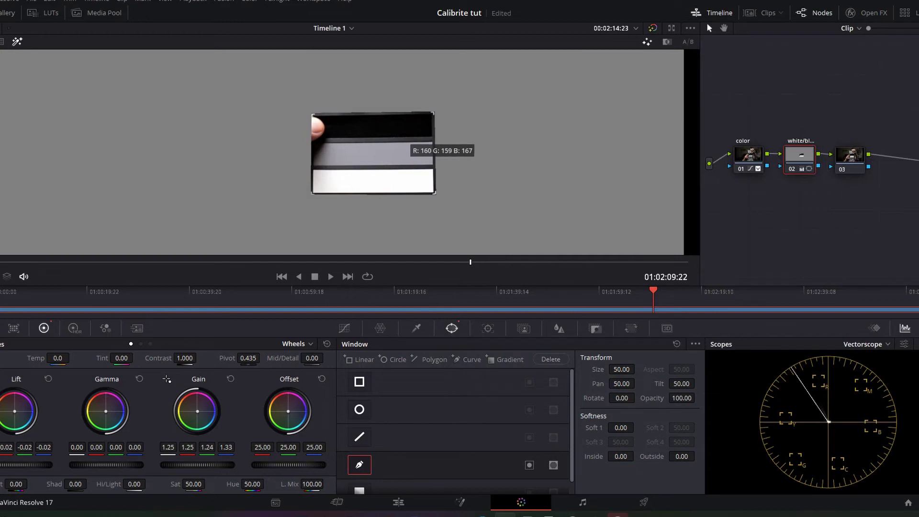
left_click(408, 151)
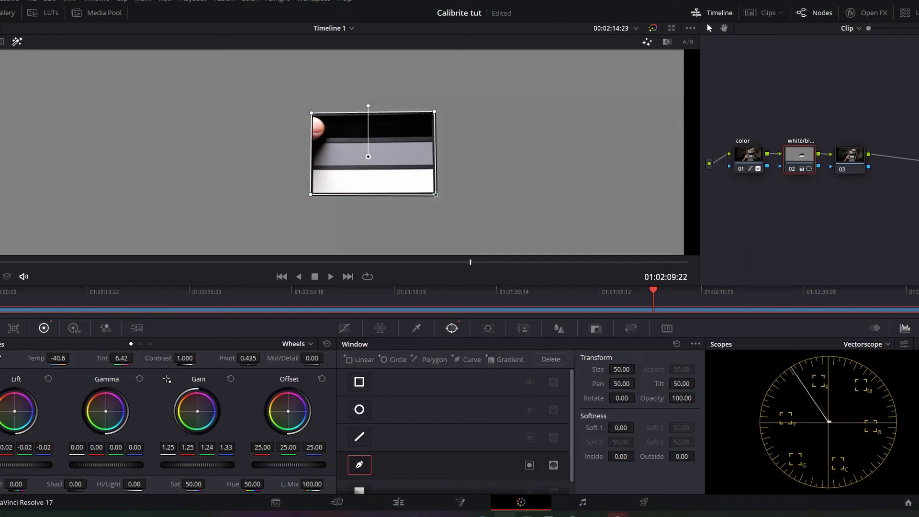
- Change the scope to Waveform and open it enlarged in a floating window to examine the three grey bar traces
left_click(863, 343)
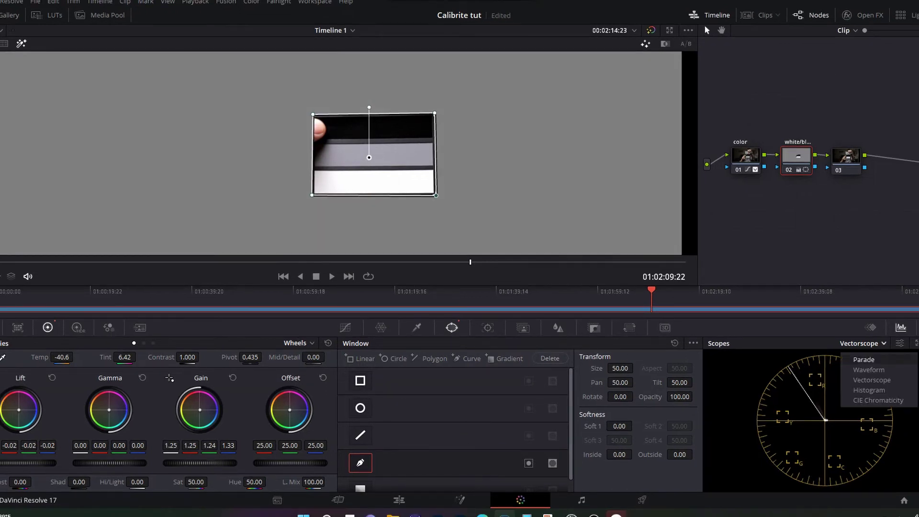
left_click(862, 360)
left_click(866, 343)
left_click(883, 369)
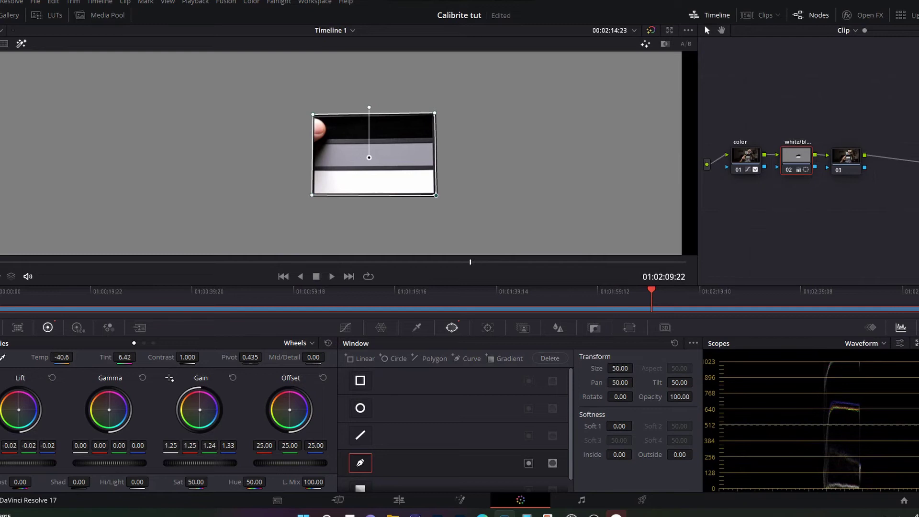
left_click(917, 343)
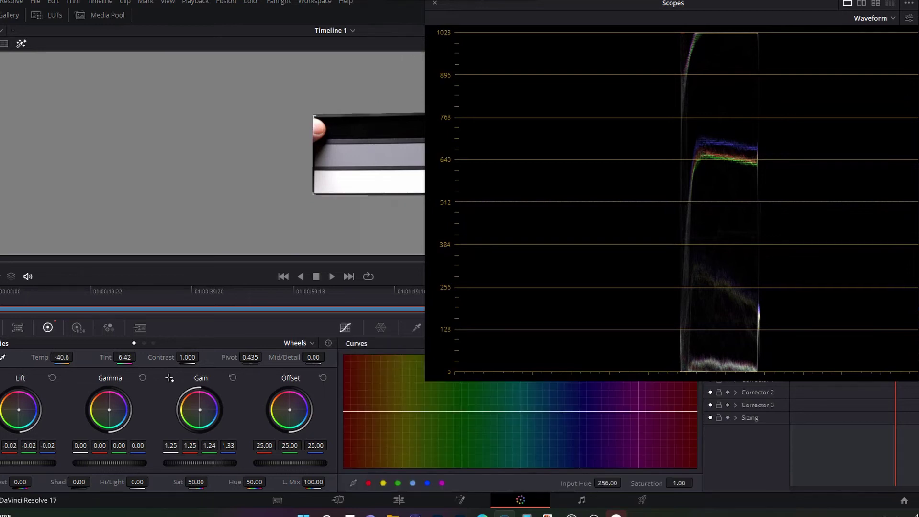
left_click_drag(534, 0, 514, 3)
- Close the floating scope and pull the midpoint of the blue custom curve slightly down to align the blue trace with red and green
left_click(491, 343)
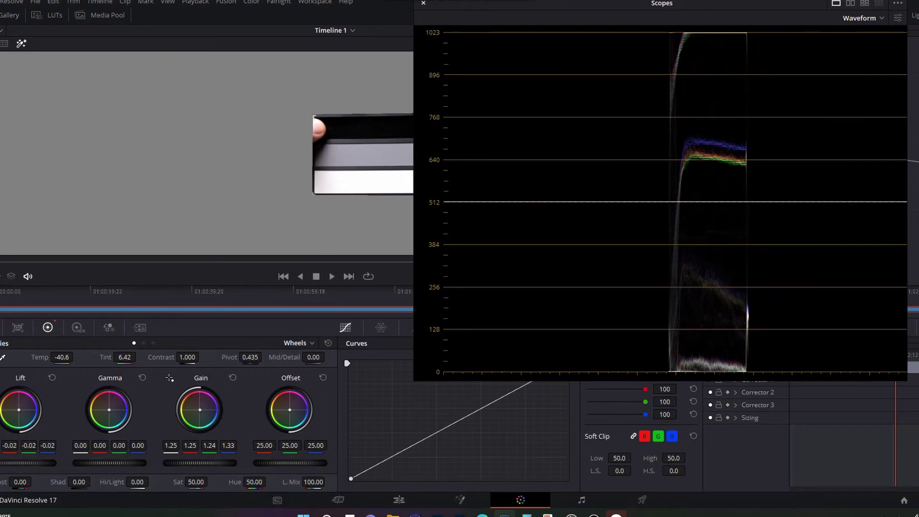
key("ctrl+shift+w")
left_click(672, 360)
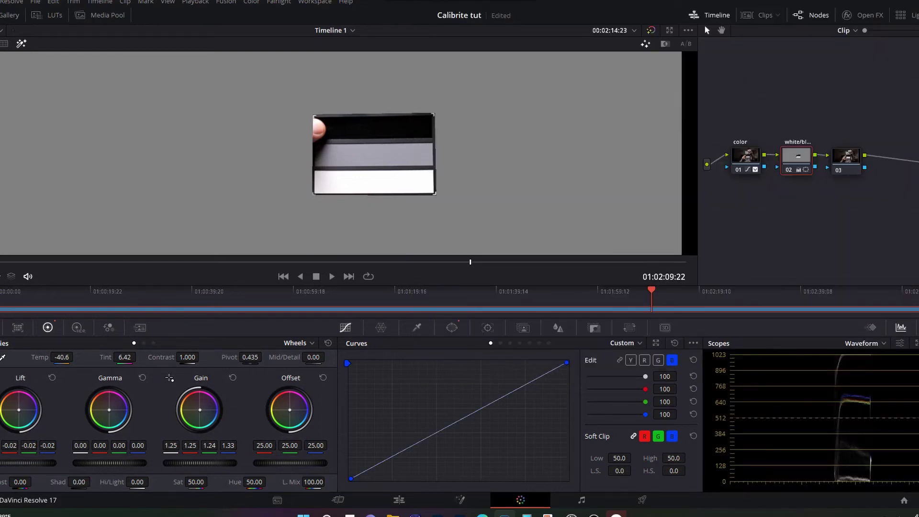
left_click_drag(459, 420, 460, 425)
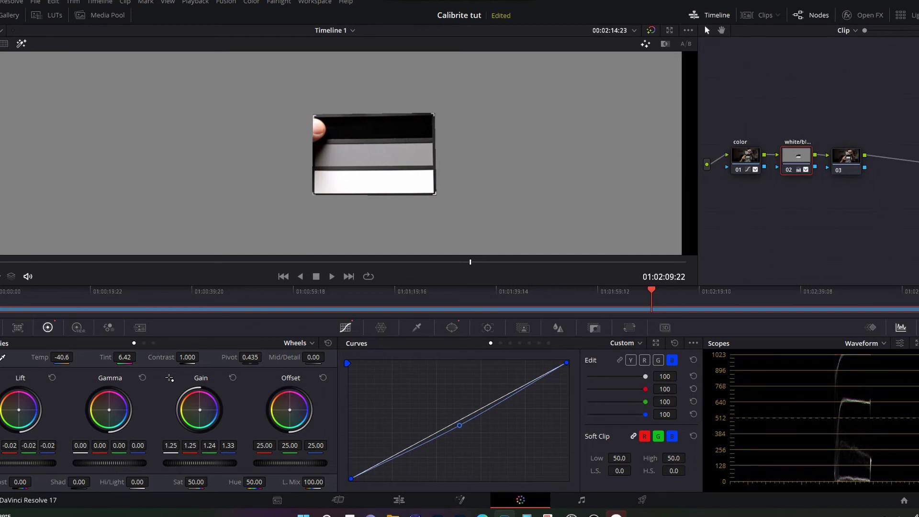
- Stretch the four corners of node 02's curve window outward from the greyscale bars so it encloses the entire video frame
scroll(340, 153, "down", 1)
scroll(336, 153, "down", 8)
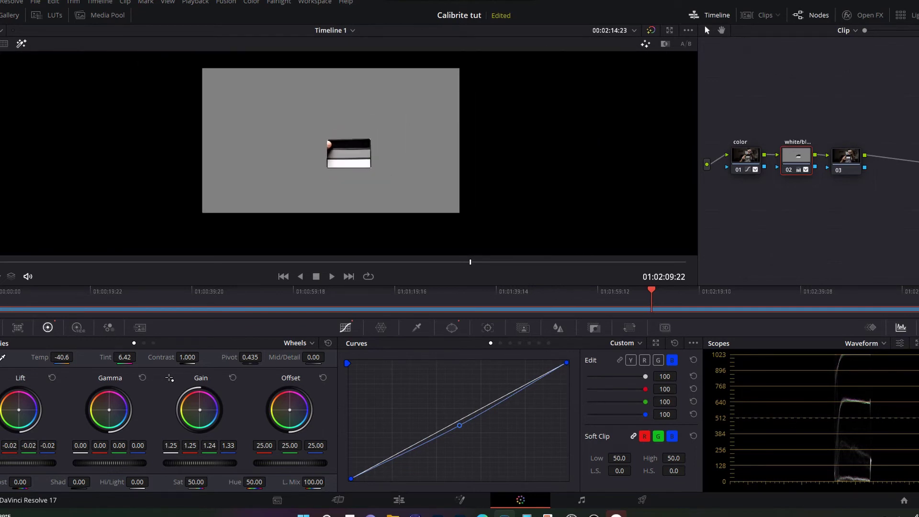
left_click(452, 327)
left_click_drag(327, 168, 168, 226)
left_click_drag(372, 169, 500, 219)
left_click_drag(371, 138, 469, 52)
left_click_drag(327, 140, 186, 52)
left_click_drag(168, 227, 185, 225)
left_click_drag(500, 219, 474, 223)
left_click_drag(470, 52, 473, 54)
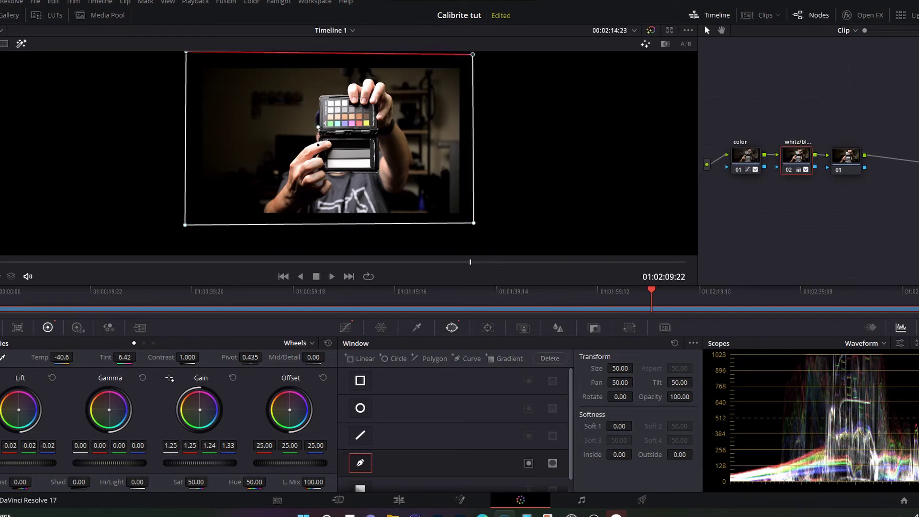
left_click_drag(186, 52, 190, 57)
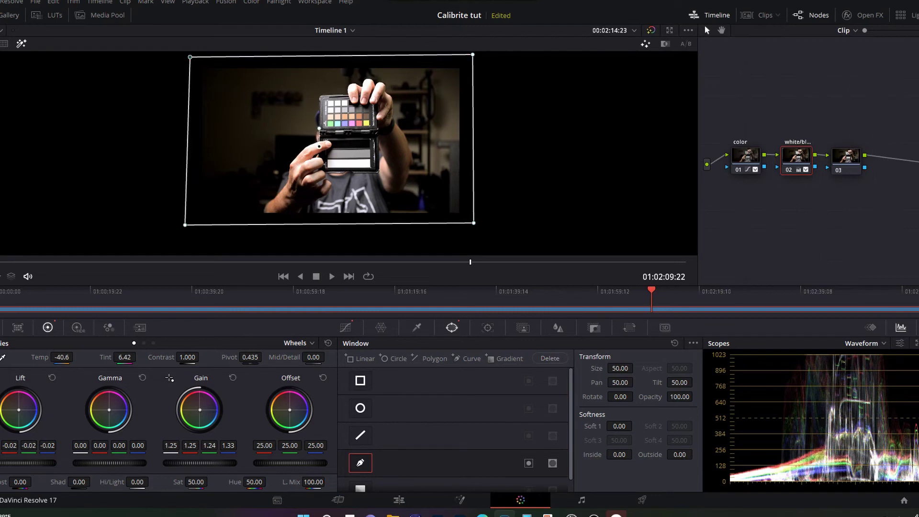
left_click_drag(185, 225, 189, 224)
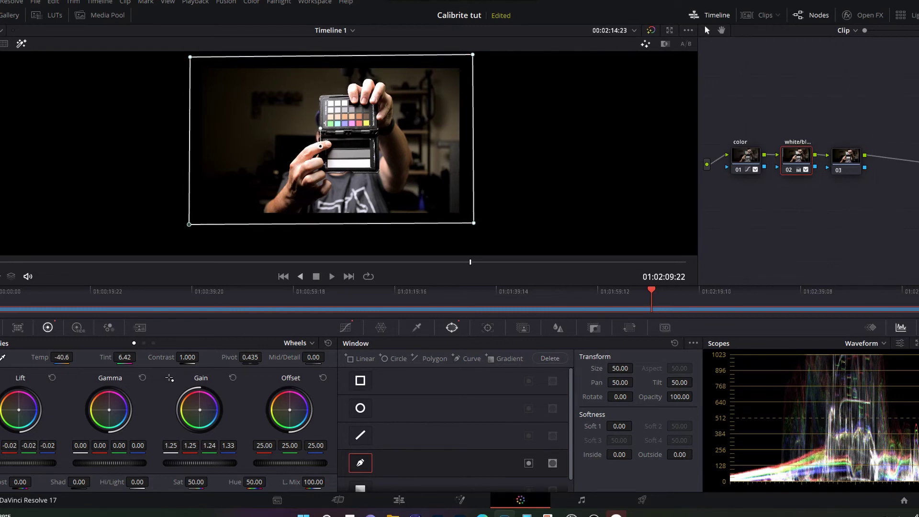
- Move the playhead back to 01:01:37:08 and arrange the three nodes in a rising diagonal
left_click_drag(470, 263, 344, 263)
key("l")
left_click_drag(745, 156, 799, 138)
left_click_drag(846, 157, 857, 116)
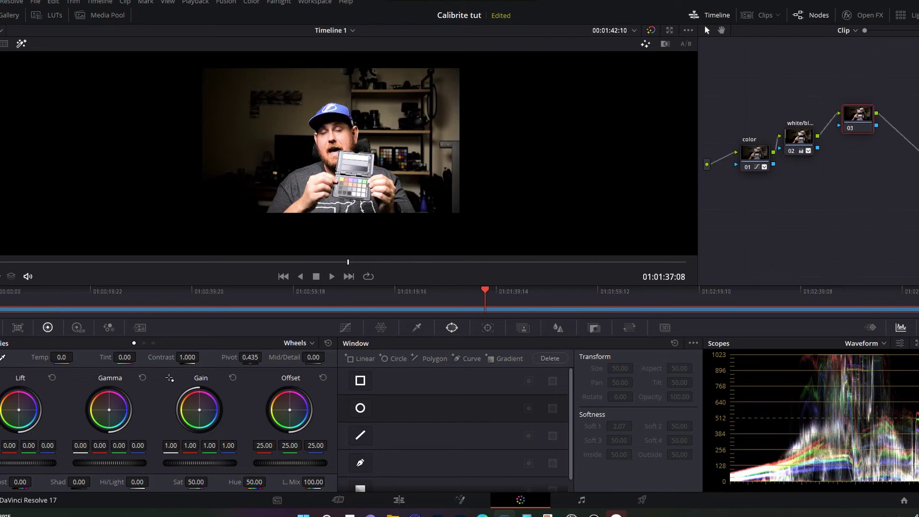
left_click_drag(798, 138, 805, 130)
left_click_drag(755, 154, 759, 154)
- Label node 03 as "skin tones" and reconnect the source input to the color node
right_click(854, 116)
left_click(882, 136)
type("skin tones")
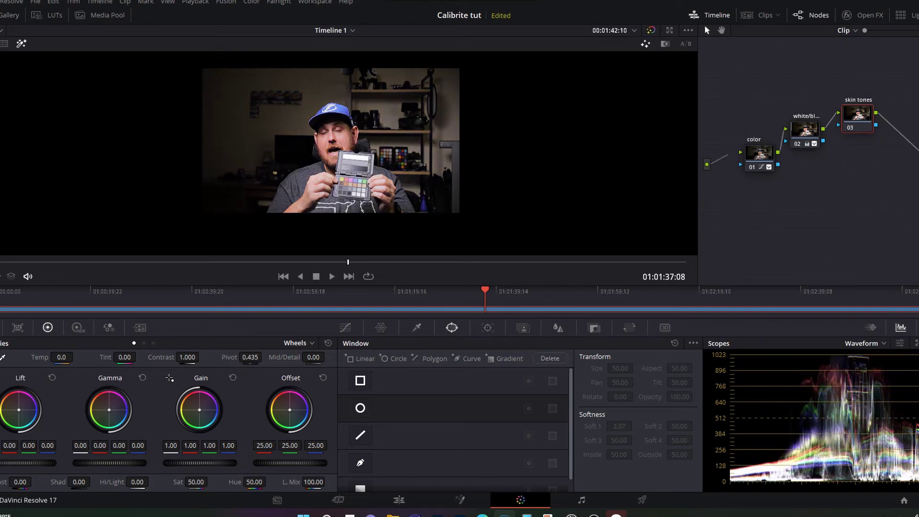
left_click_drag(728, 154, 740, 152)
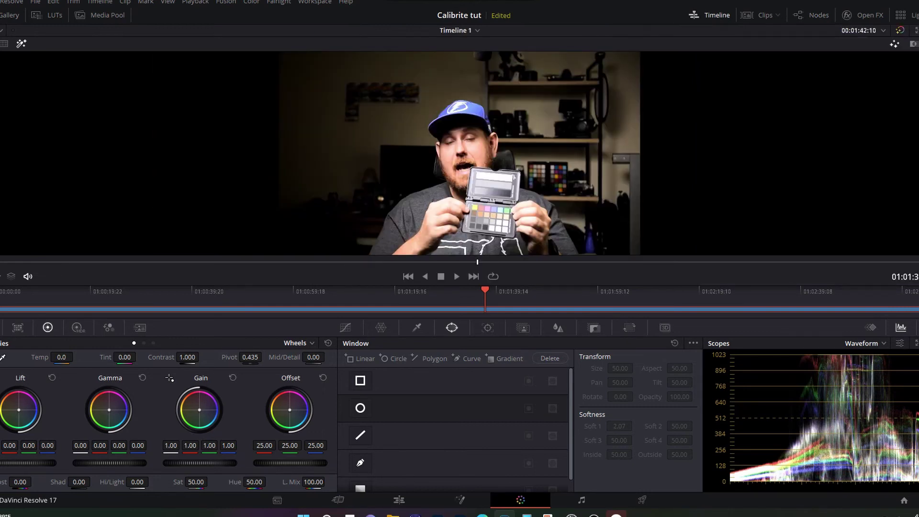
- Enlarge the viewer and lower the overall Gain of the white/blk/wp node to 1.19, 1.18, 1.18 and 1.27
key("alt+f")
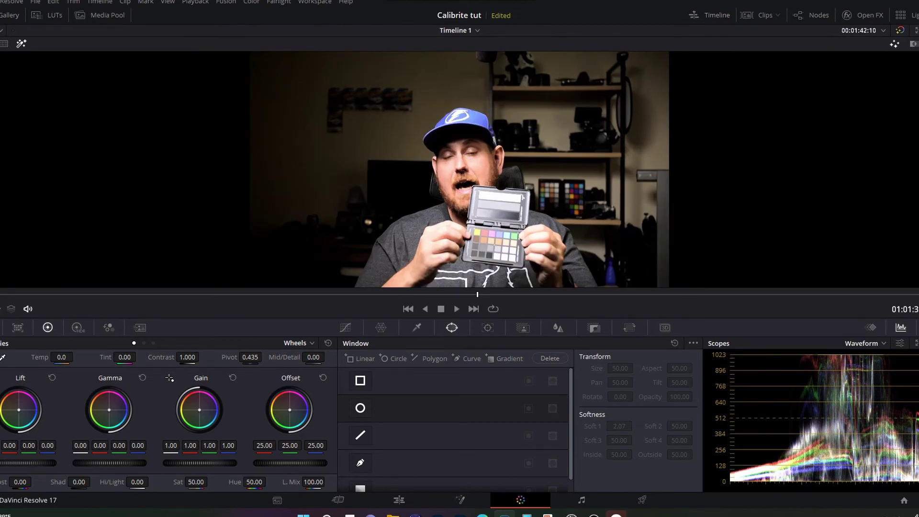
key("alt+f")
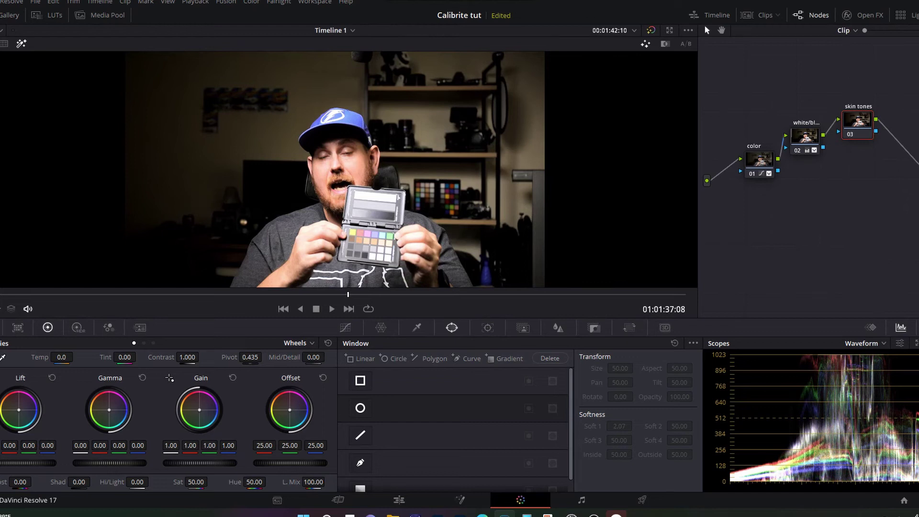
key("ctrl+z")
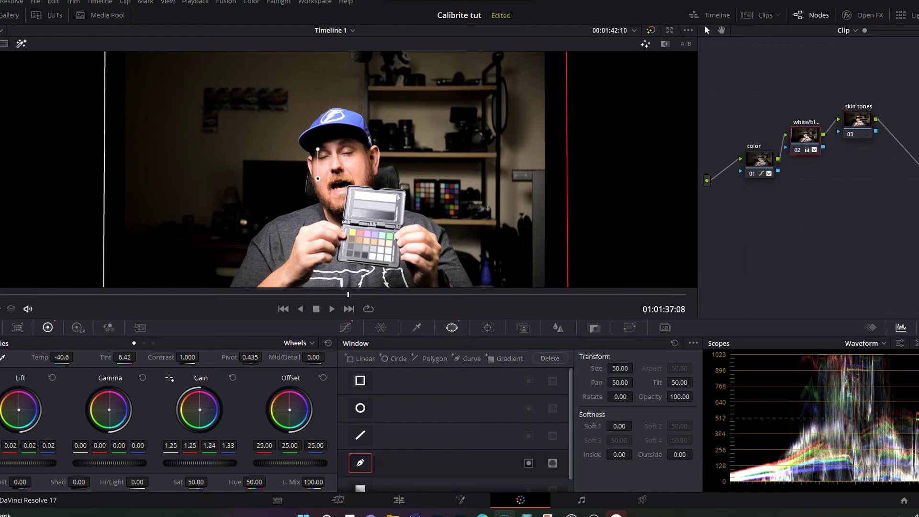
left_click_drag(200, 463, 171, 463)
left_click_drag(169, 378, 169, 378)
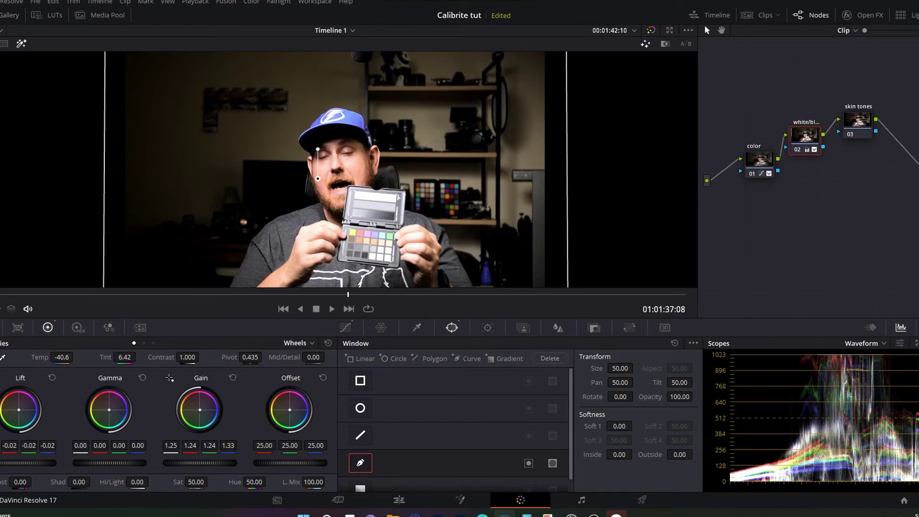
left_click_drag(169, 378, 170, 378)
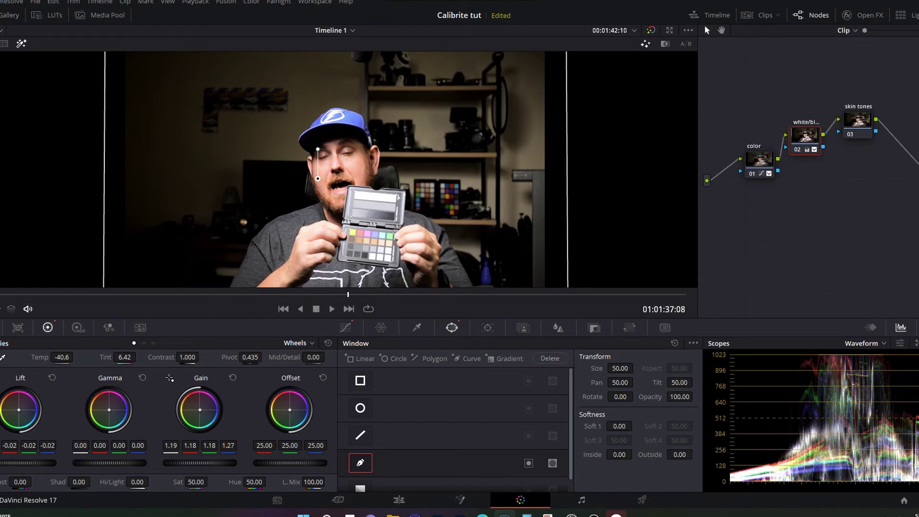
- With the skin tones node selected, move the playhead to 01:01:48:00 where the face is visible and show the Vectorscope
left_click(857, 122)
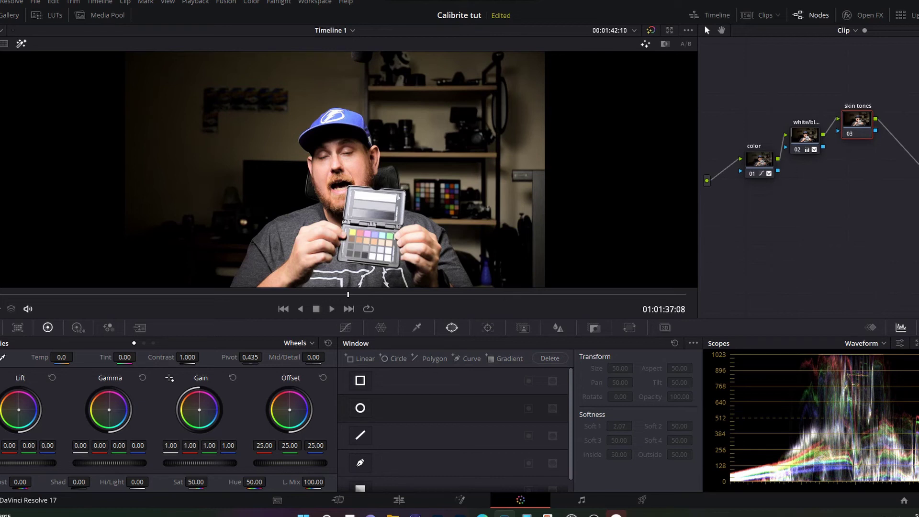
left_click_drag(351, 295, 447, 295)
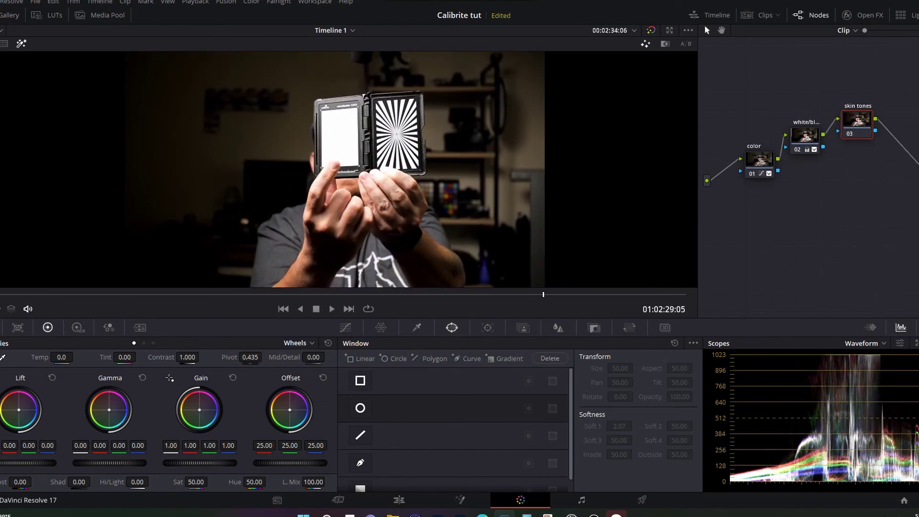
left_click_drag(543, 294, 539, 295)
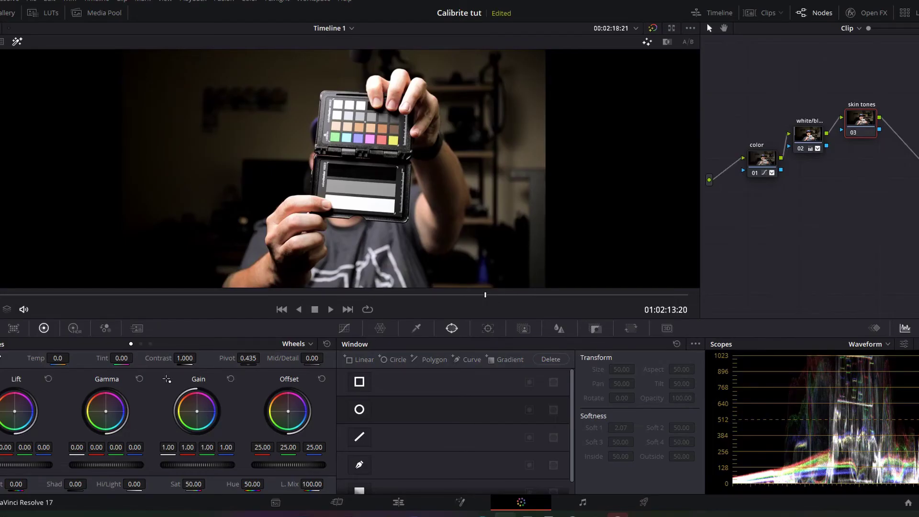
left_click_drag(485, 295, 387, 295)
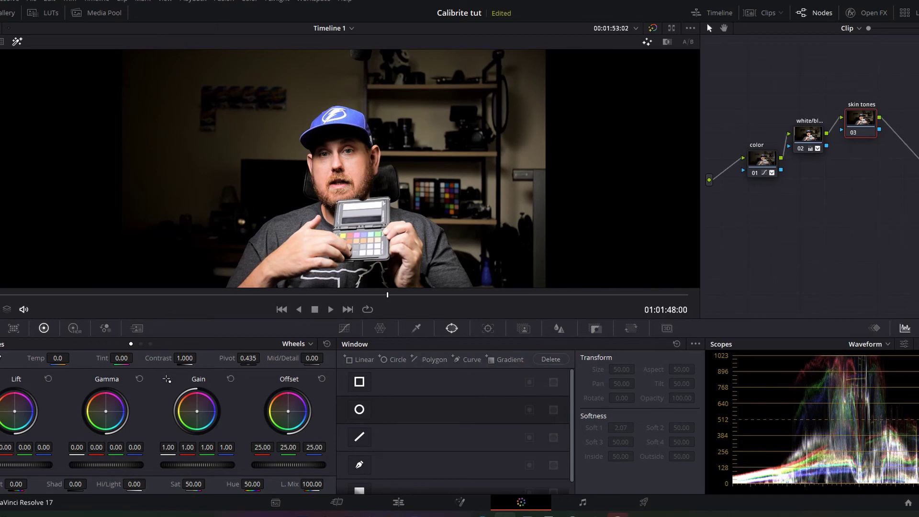
left_click(869, 344)
left_click(880, 381)
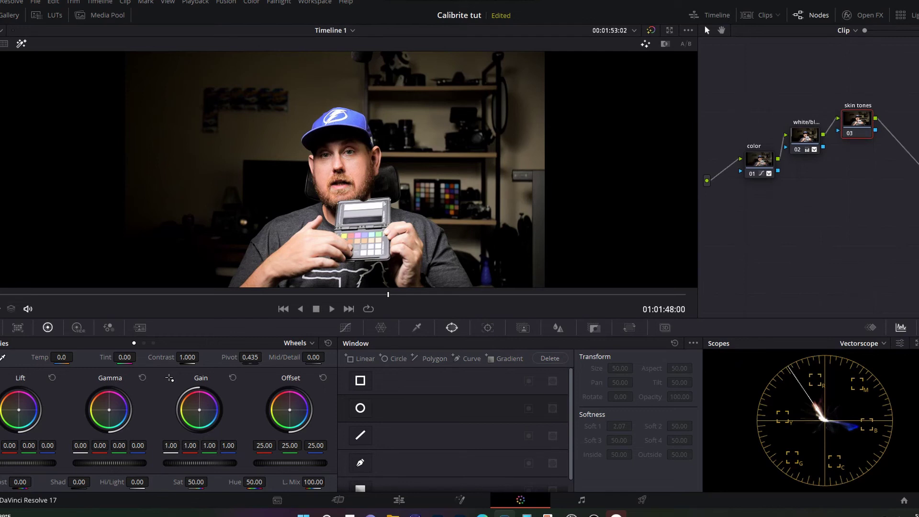
- Sample the facial skin with the HSL Qualifier on the skin tones node and widen the Hue Width to 7.8
left_click(416, 327)
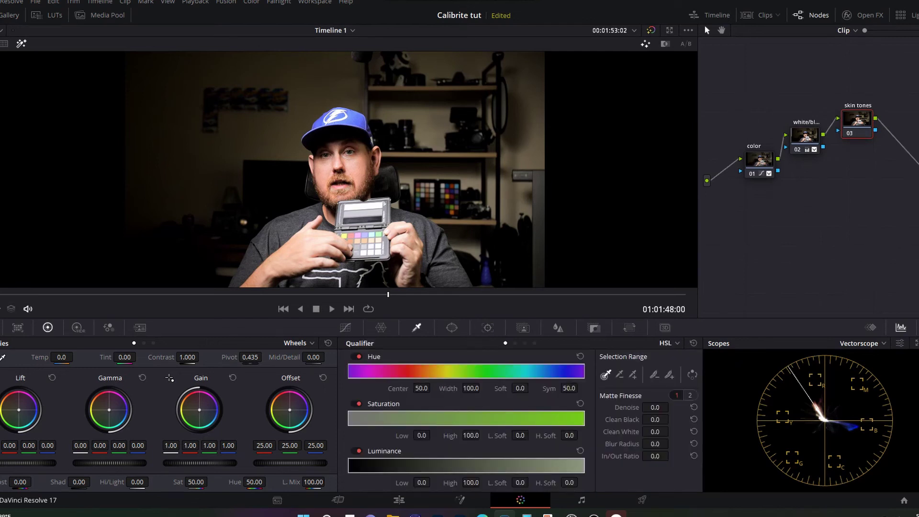
left_click(353, 168)
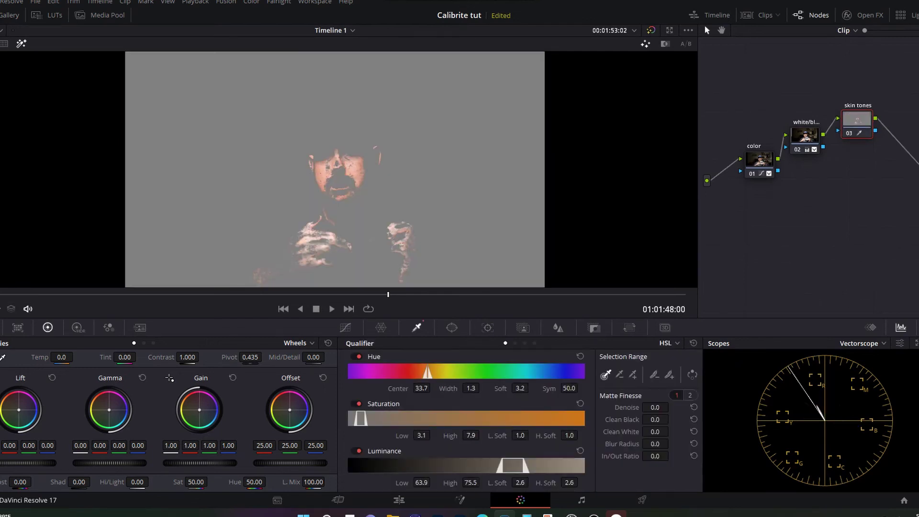
left_click_drag(482, 388, 511, 387)
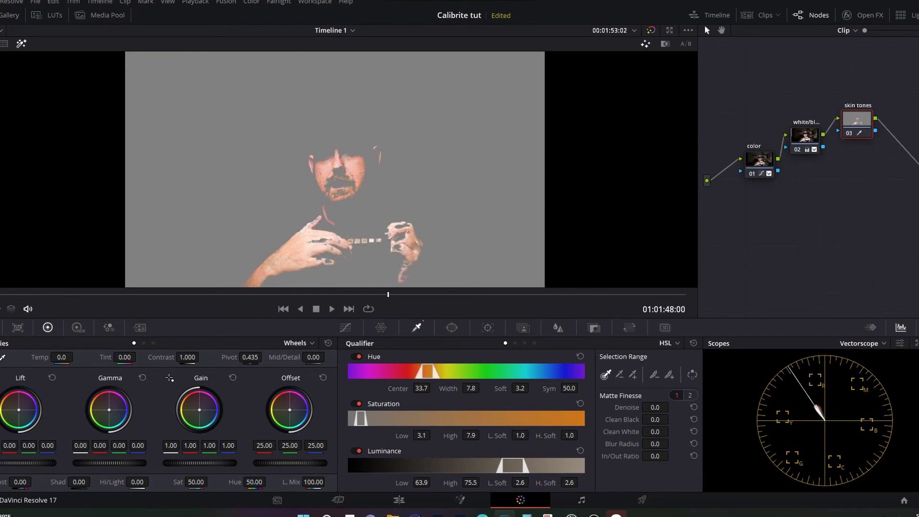
- Add the nose bridge and lower cheek to the qualifier selection, extending Saturation to 1.7–10.8 and Luminance Low to 61.7
key("shift")
key("shift")
scroll(335, 169, "up", 8)
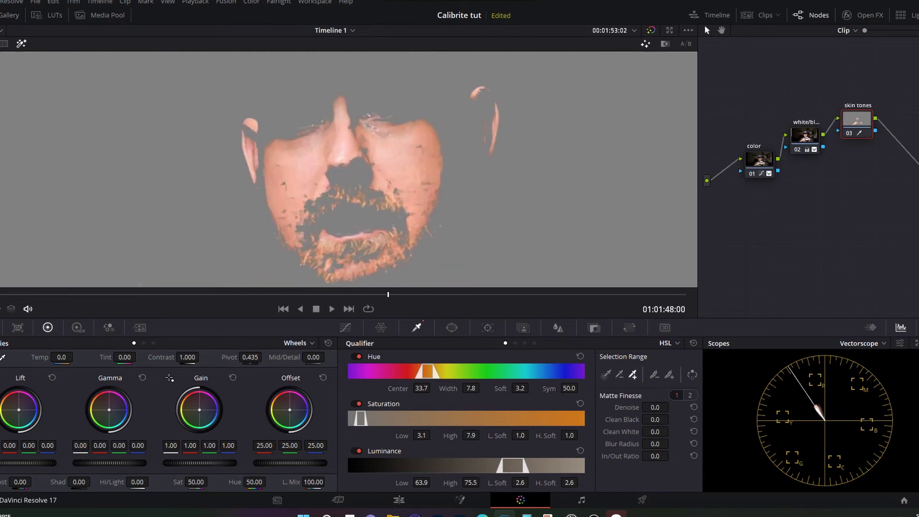
left_click(340, 77)
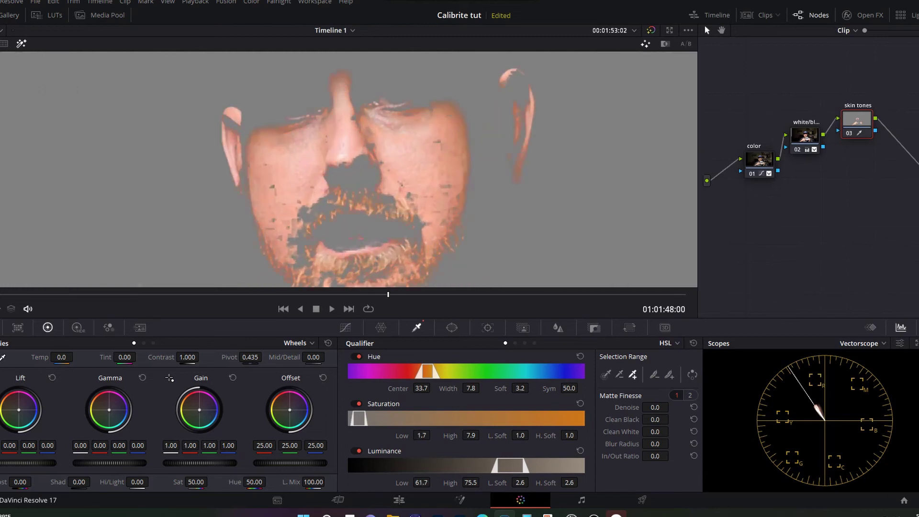
left_click(299, 235)
- Refine the skin matte with Denoise 12.0, Clean Black 18.6, Clean White 41.5, Blur Radius 44.7 and In/Out Ratio 47.1
key("ctrl+minus")
key("ctrl+minus")
key("ctrl+minus")
key("ctrl+minus")
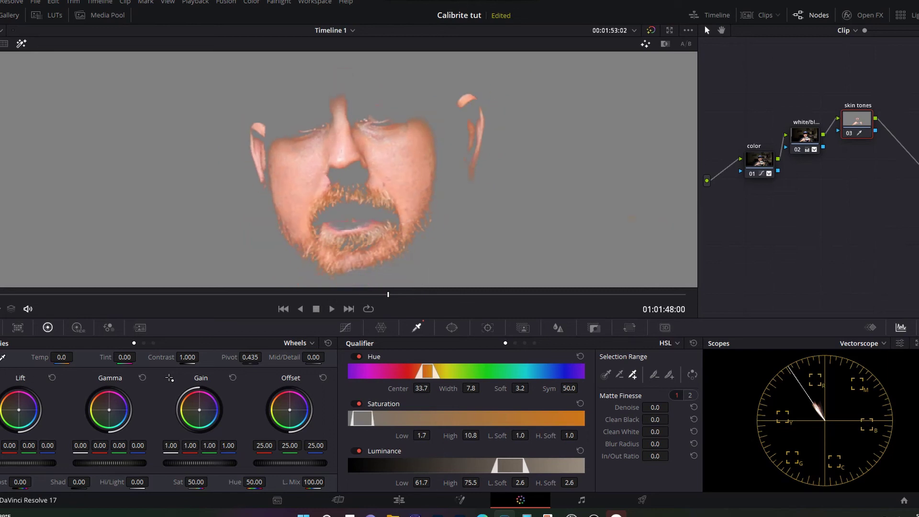
key("ctrl+minus")
key("ctrl+minus")
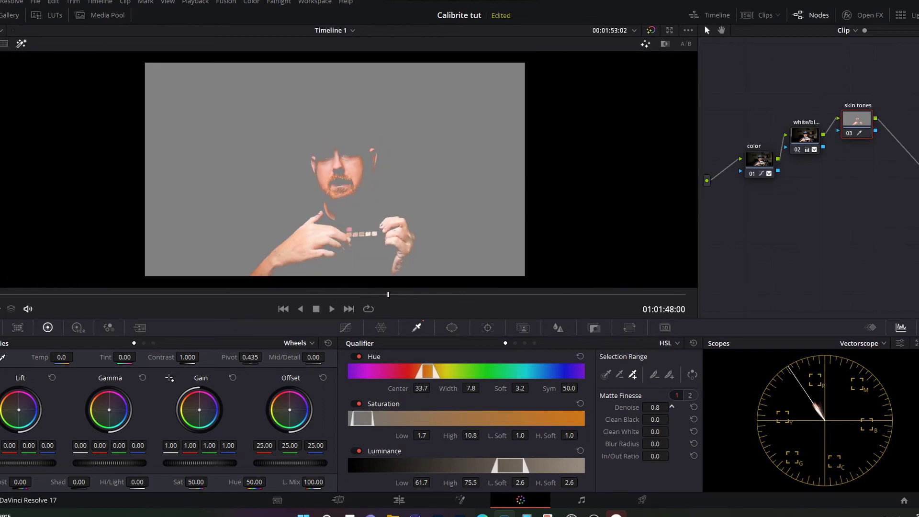
left_click_drag(672, 406, 694, 432)
left_click_drag(655, 443, 672, 455)
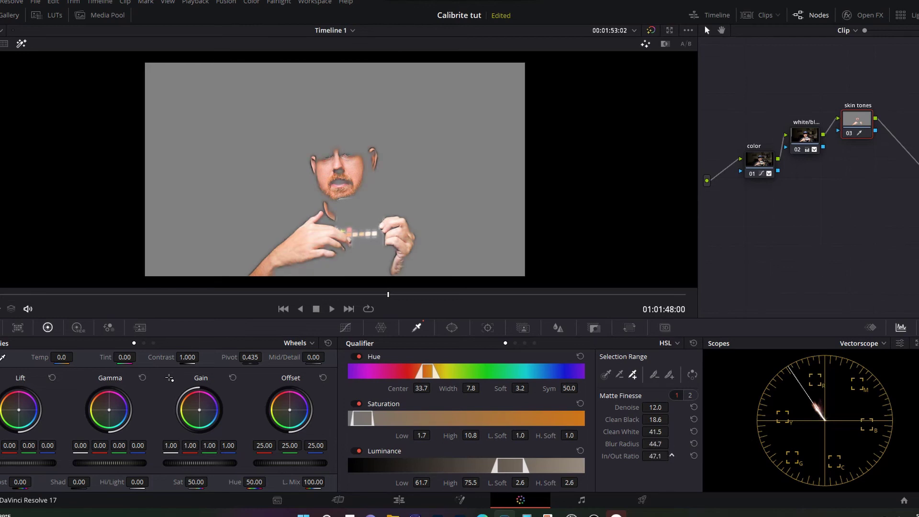
- Compare the highlighted skin matte with the full image and add the shaded side of the face to the qualifier selection
key("shift+h")
key("shift+h")
key("shift+h")
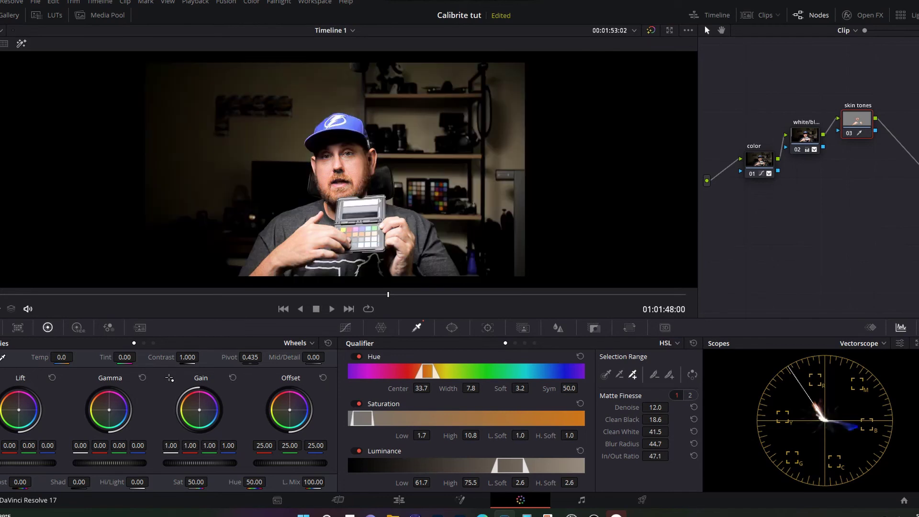
key("shift+h")
key("shift+h")
key("shift+h")
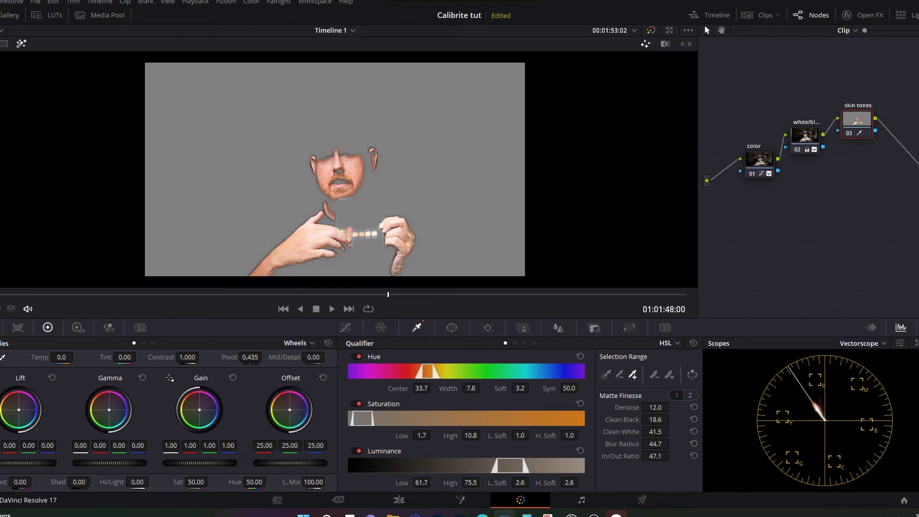
left_click(364, 167)
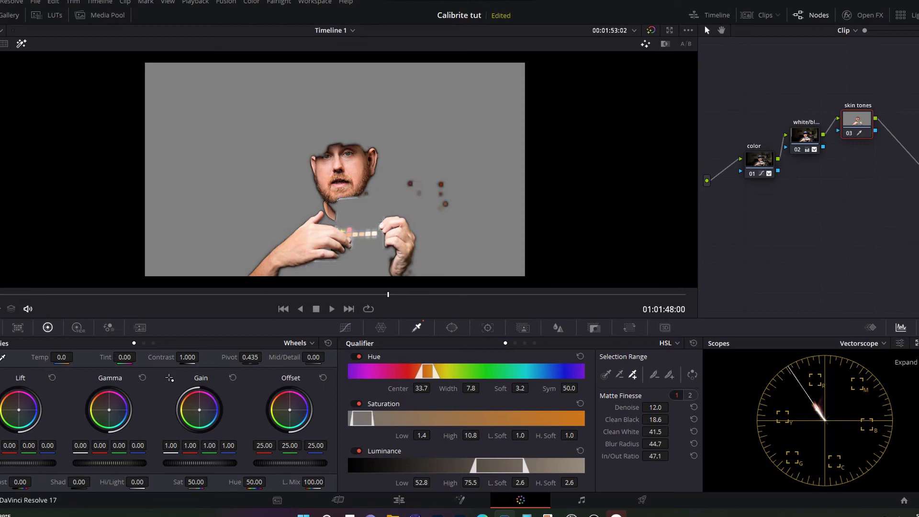
- Expand the Vectorscope into a floating window in single-scope layout and move it away from the viewer image
left_click(916, 344)
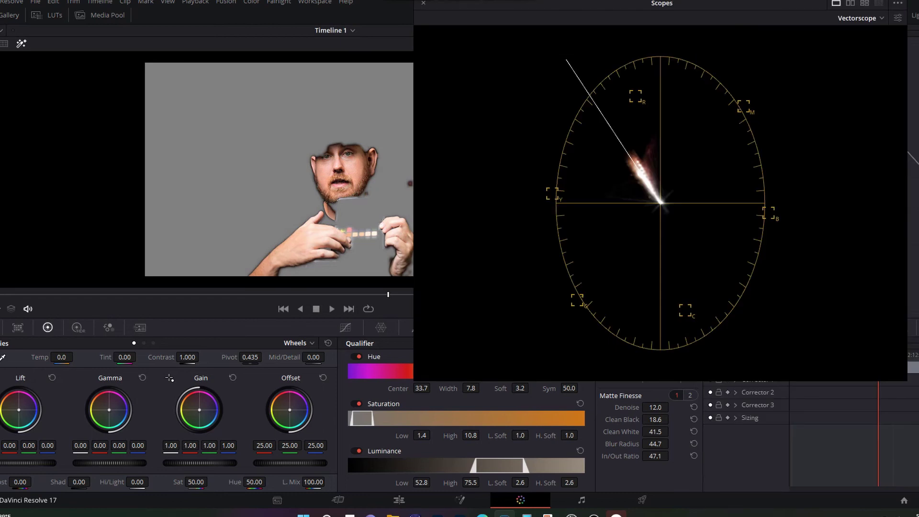
left_click(898, 18)
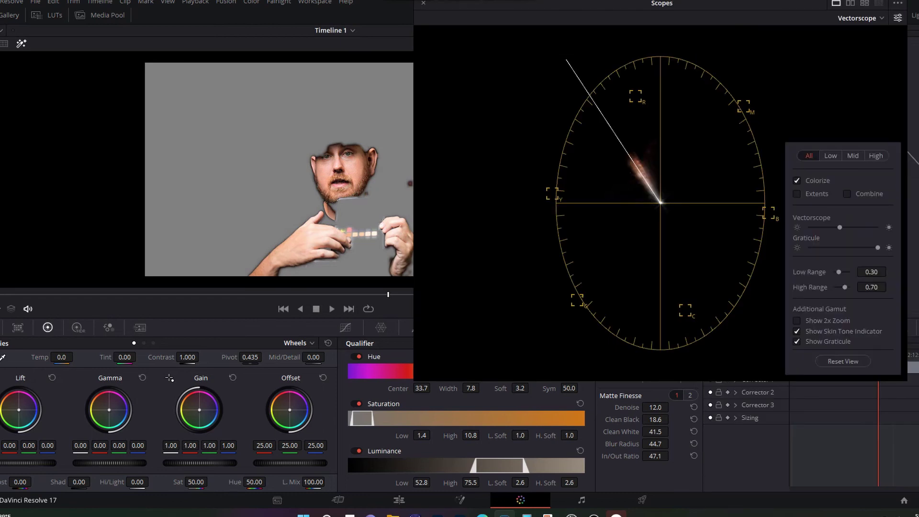
left_click(851, 3)
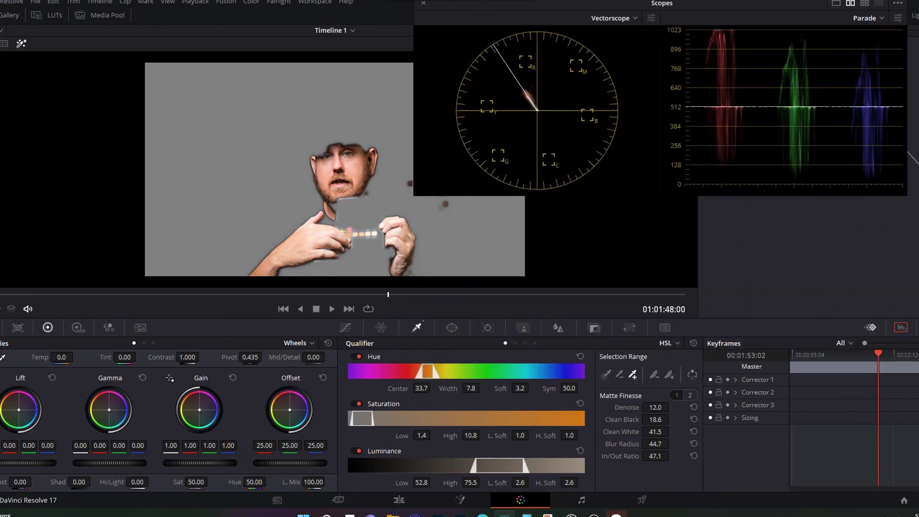
left_click(835, 3)
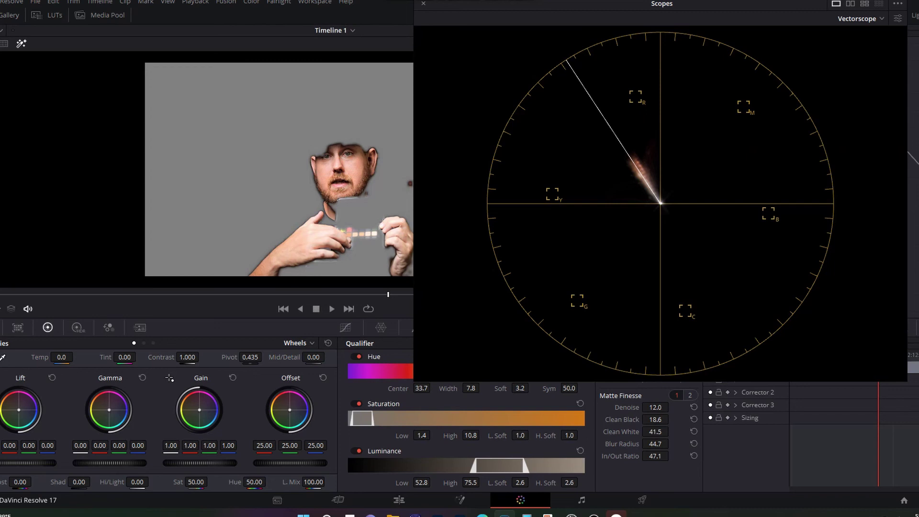
left_click_drag(662, 4, 730, 3)
- Sample the cheek on the Hue Vs Hue curve and set the red point at Input Hue 262.18 to Hue Rotate -7.20
left_click(346, 327)
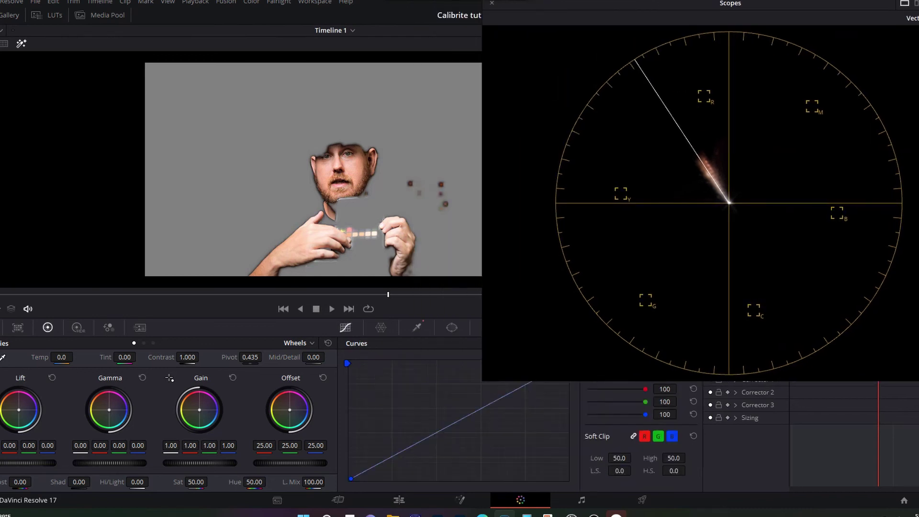
left_click_drag(691, 4, 750, 4)
left_click(500, 343)
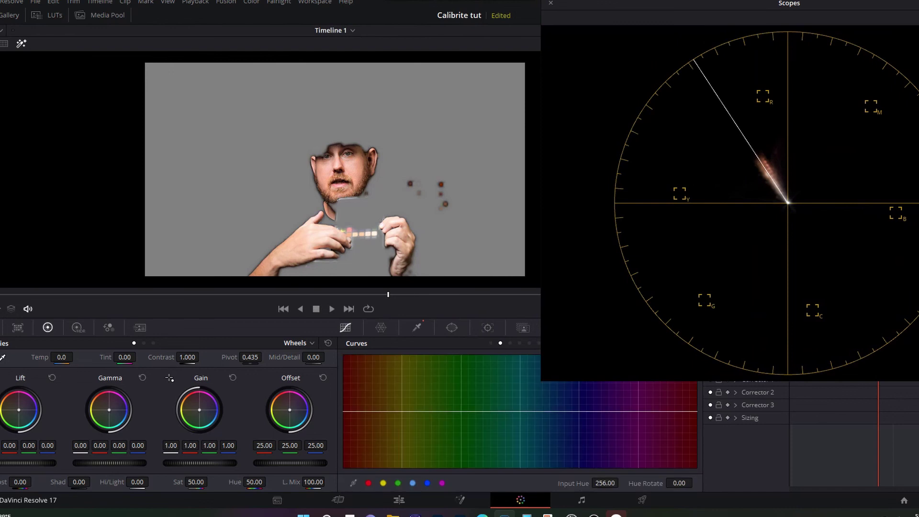
left_click(354, 168)
left_click_drag(351, 411, 349, 412)
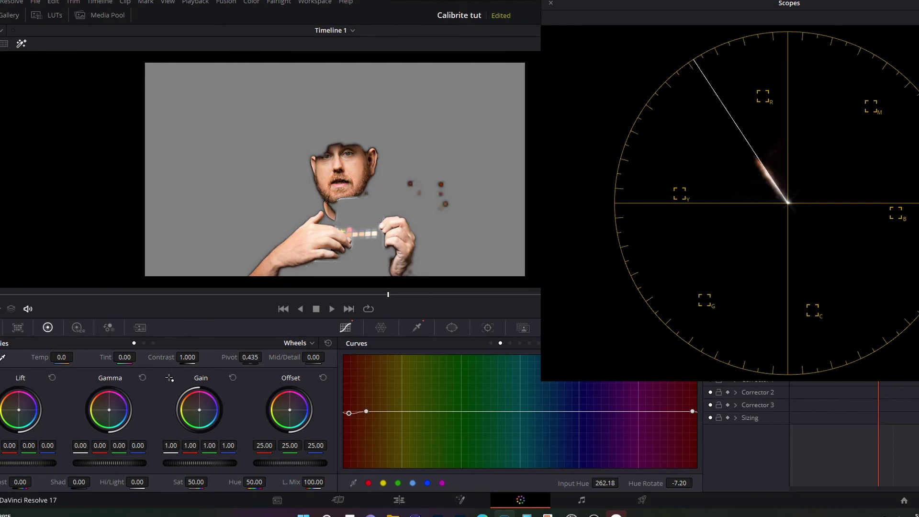
- Fine-tune the Hue Vs Hue points at both red ends to follow the skin tone line, with Hue Rotate 2.40 at Input Hue 291.02
left_click_drag(681, 412, 695, 414)
left_click_drag(375, 411, 352, 413)
left_click(349, 413)
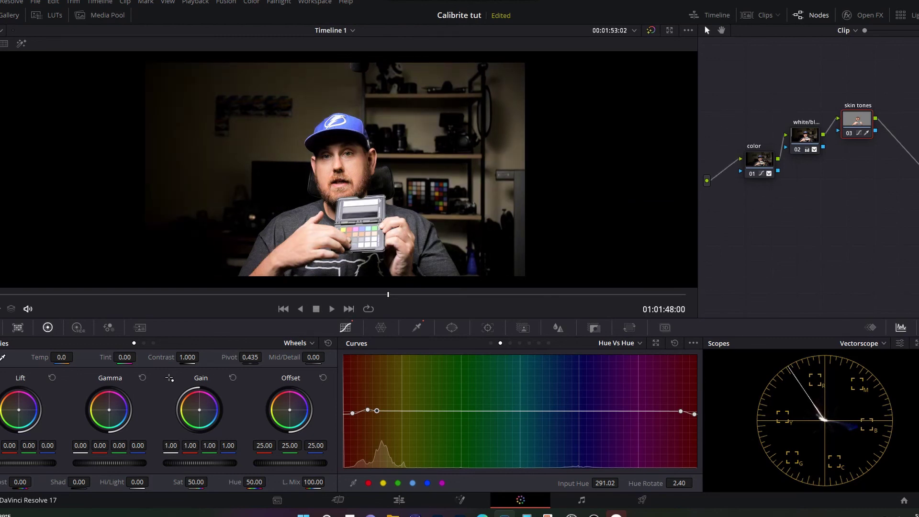
- In Color Match, preview the X-Rite ColorChecker Passport Video chart and select Datacolor SpyderCheckr 24 as the chart type
left_click(18, 327)
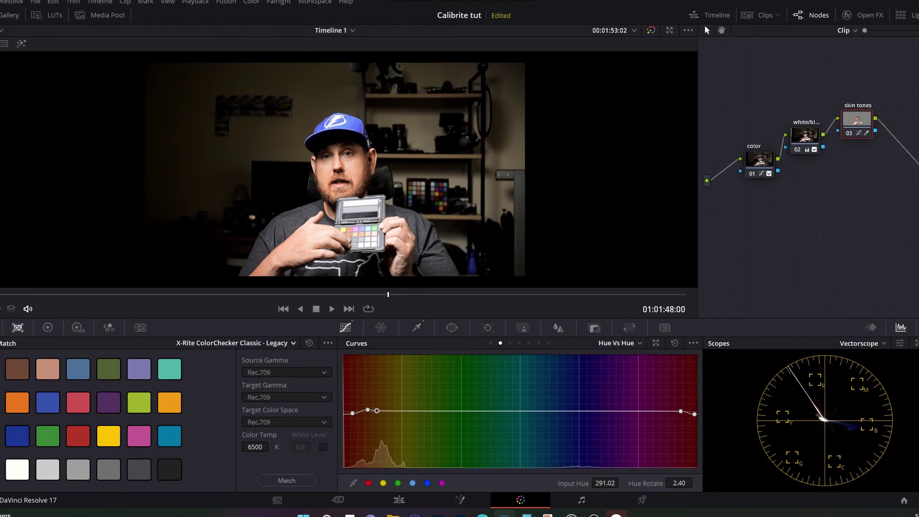
left_click(235, 343)
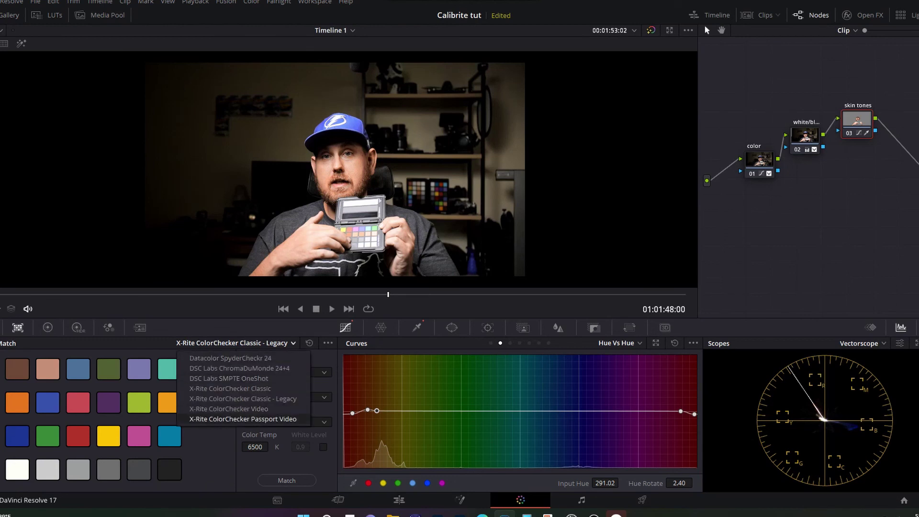
left_click(243, 419)
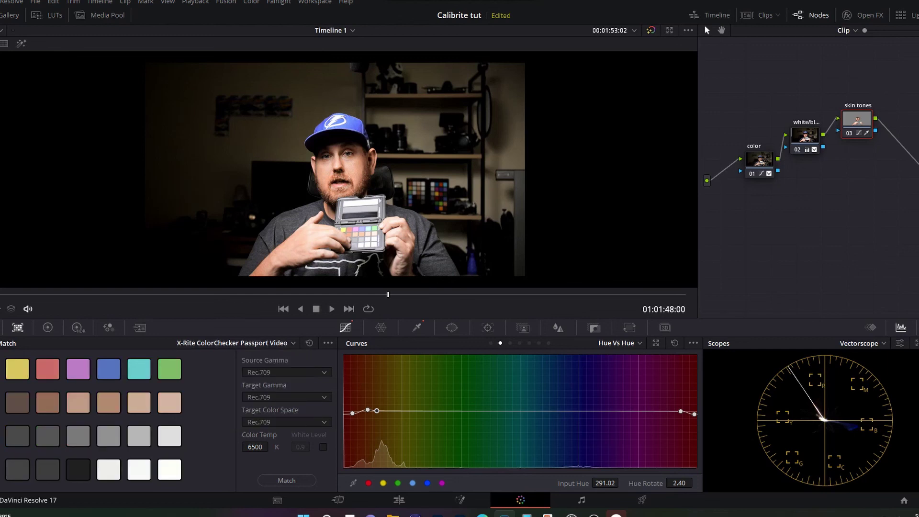
left_click(236, 343)
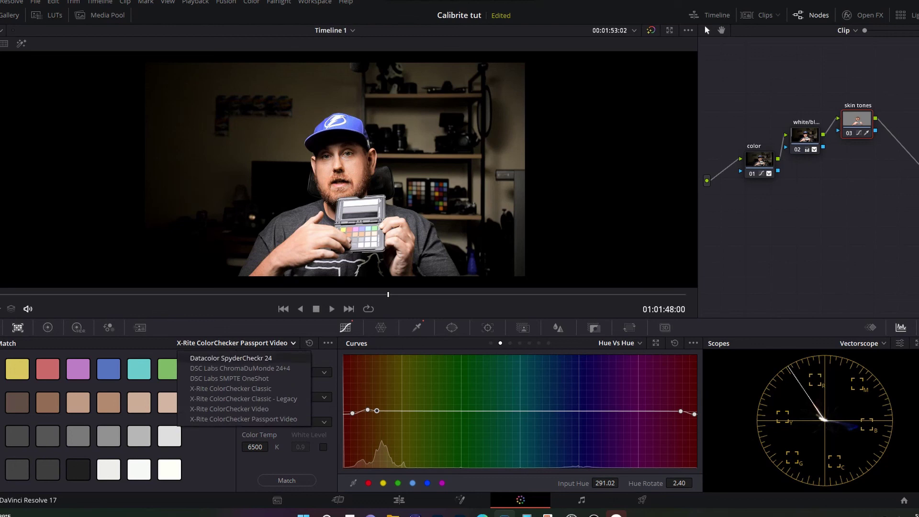
left_click(231, 358)
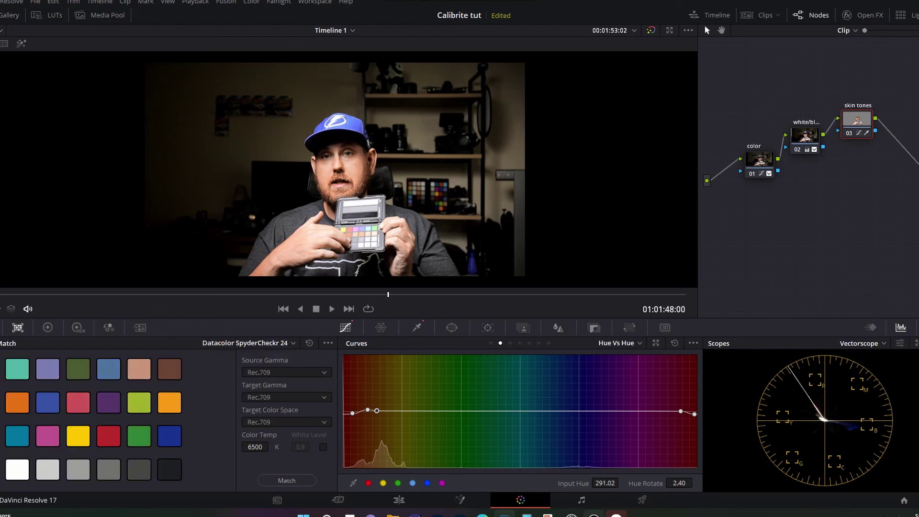
left_click(593, 515)
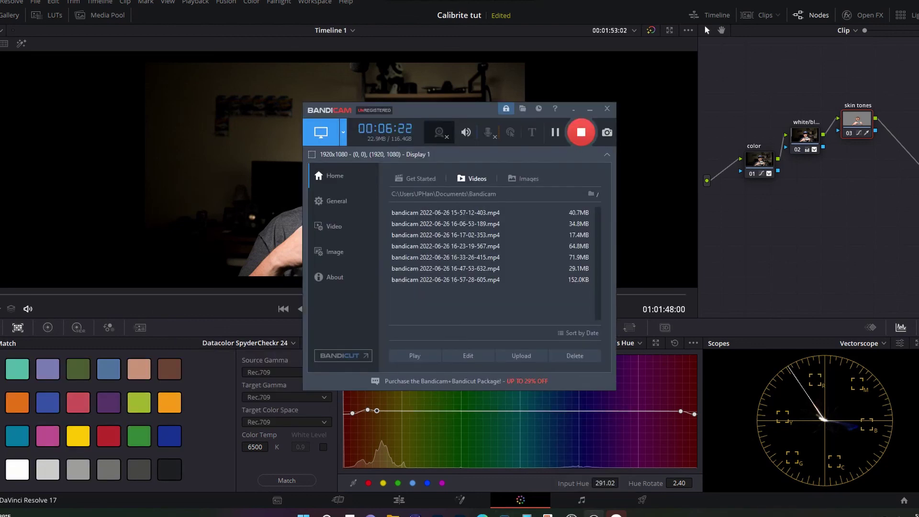